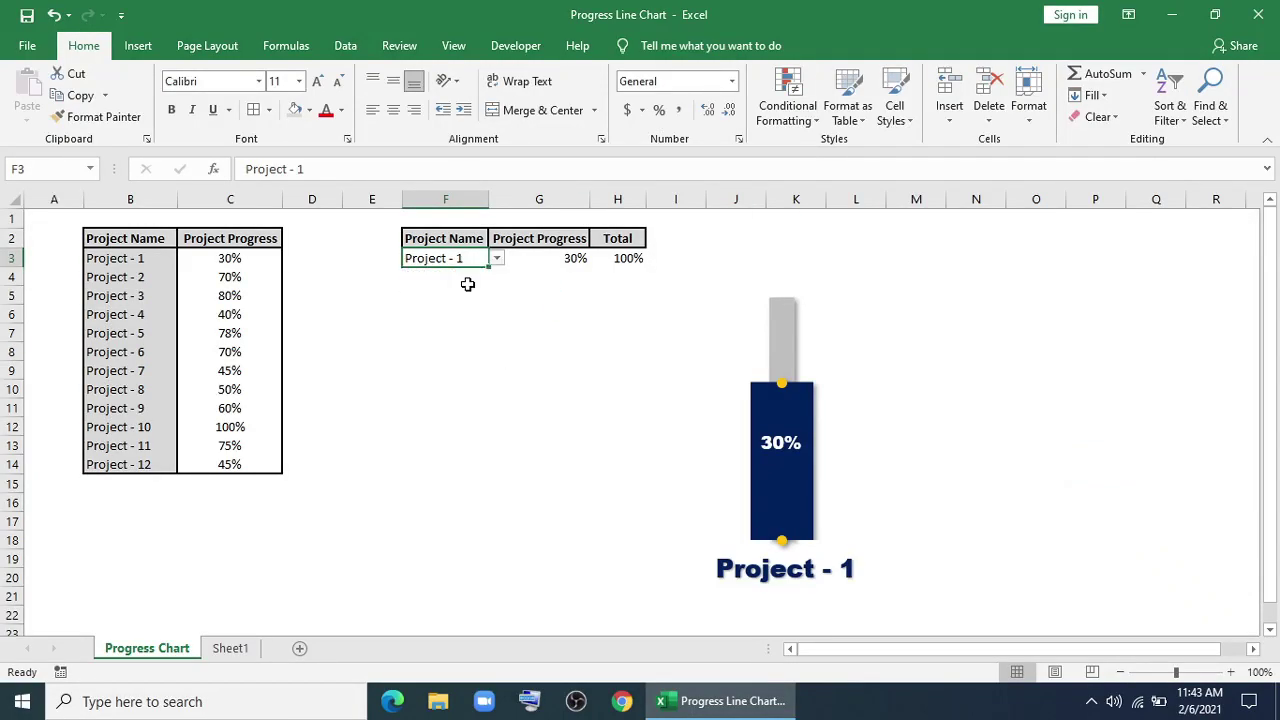
click(496, 258)
- Preview the progress chart for Project - 8, 10, 11 and 12 from the F3 dropdown
click(457, 308)
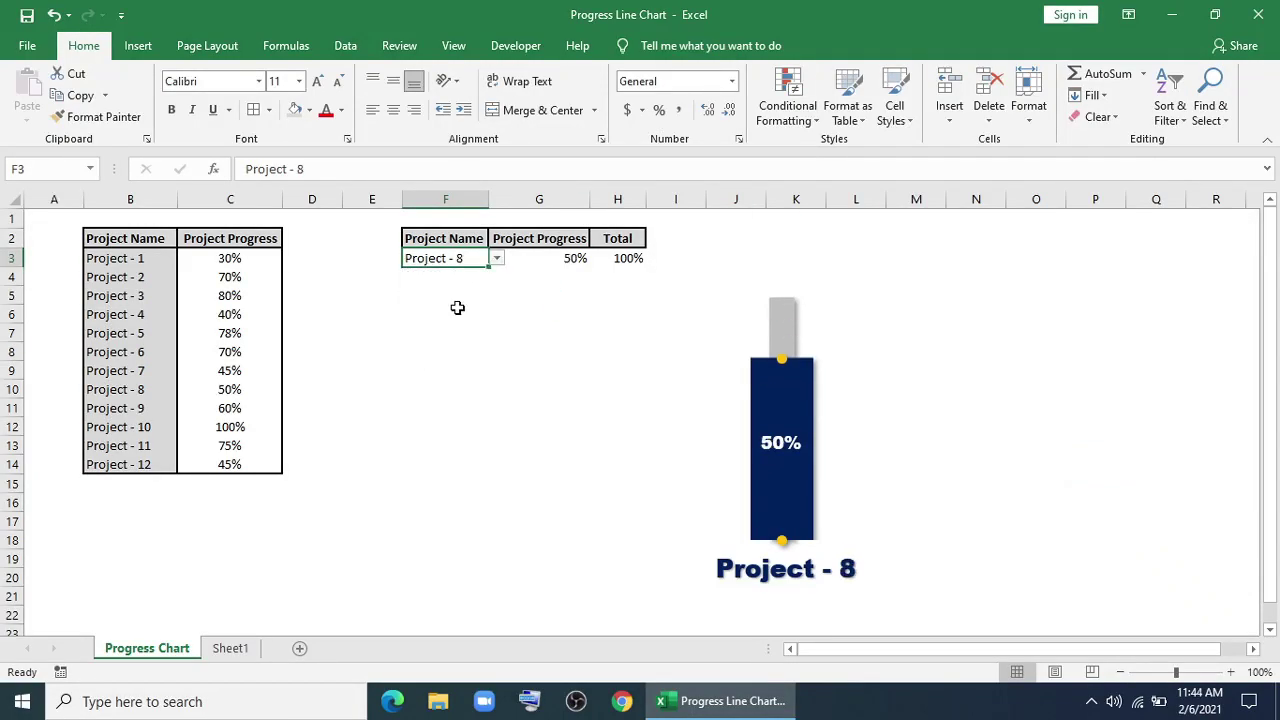
click(497, 258)
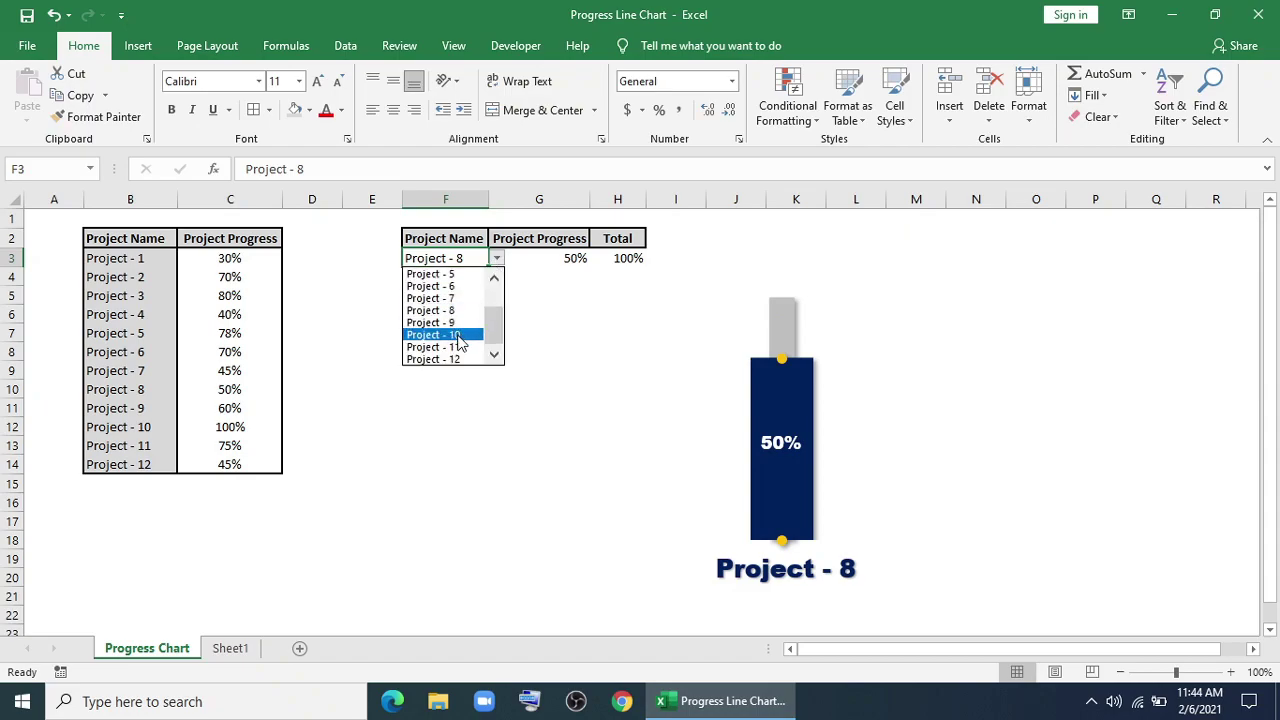
click(457, 334)
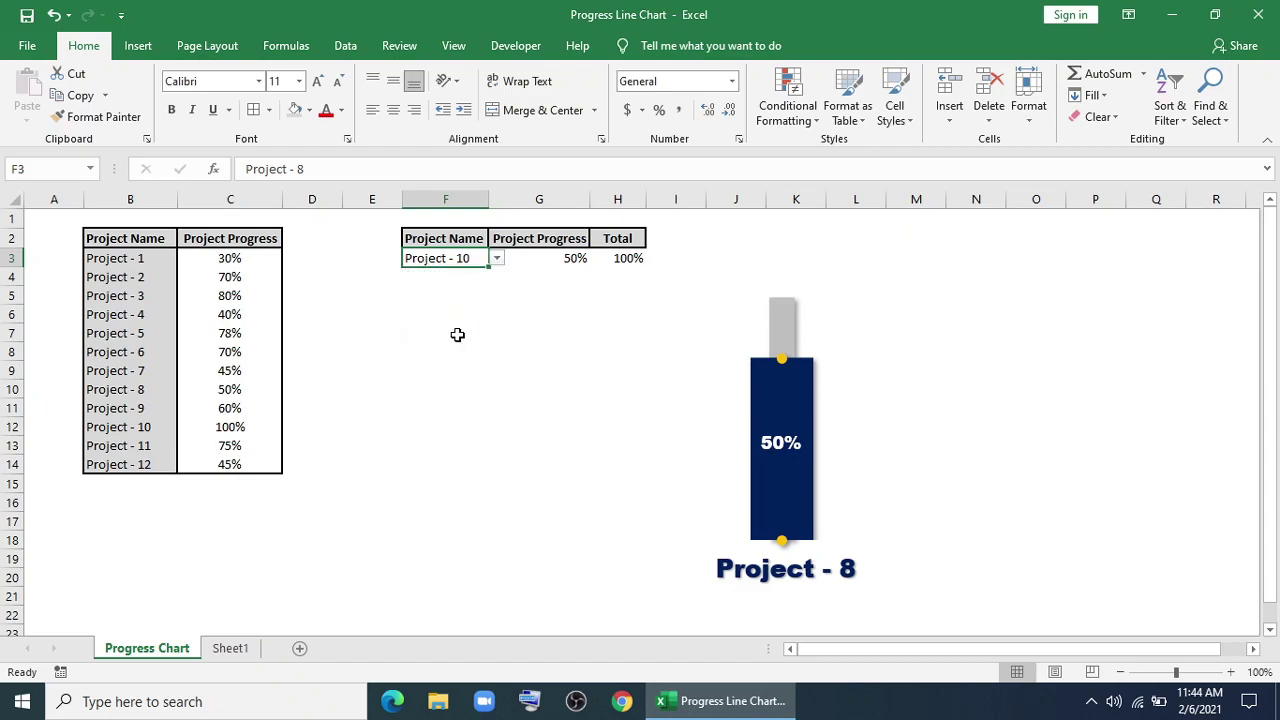
click(497, 258)
click(464, 347)
click(497, 259)
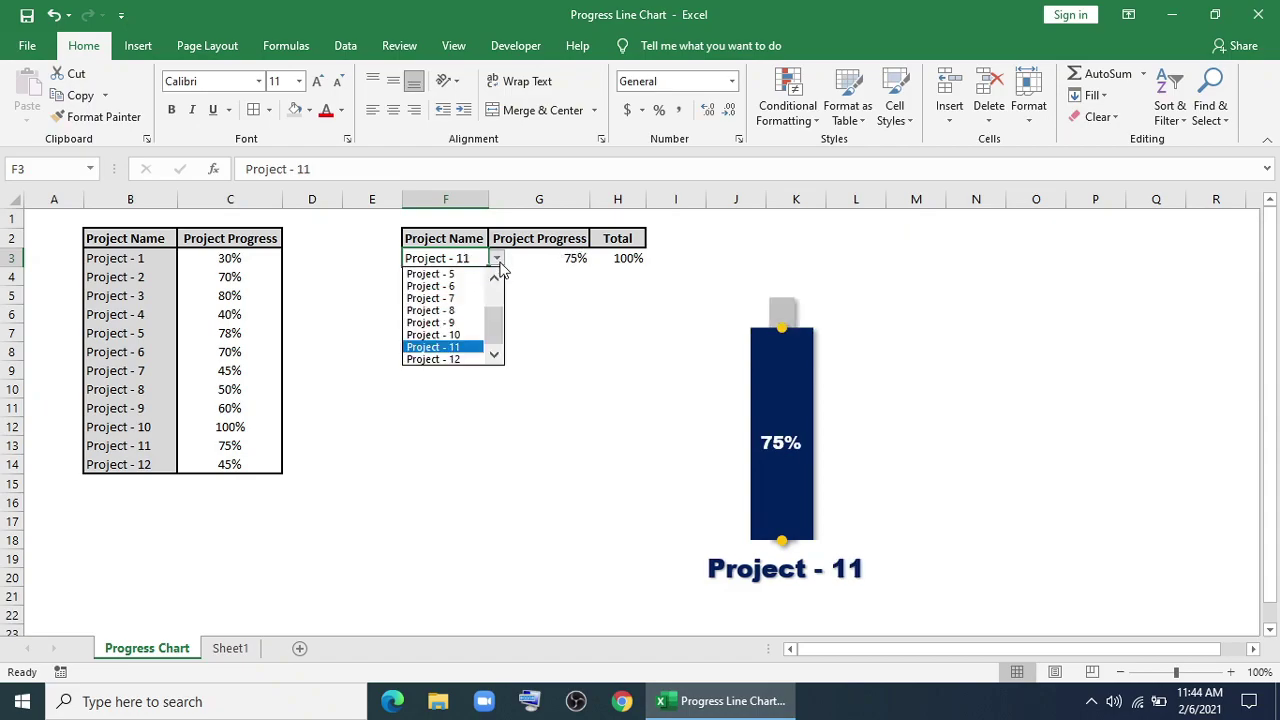
click(462, 359)
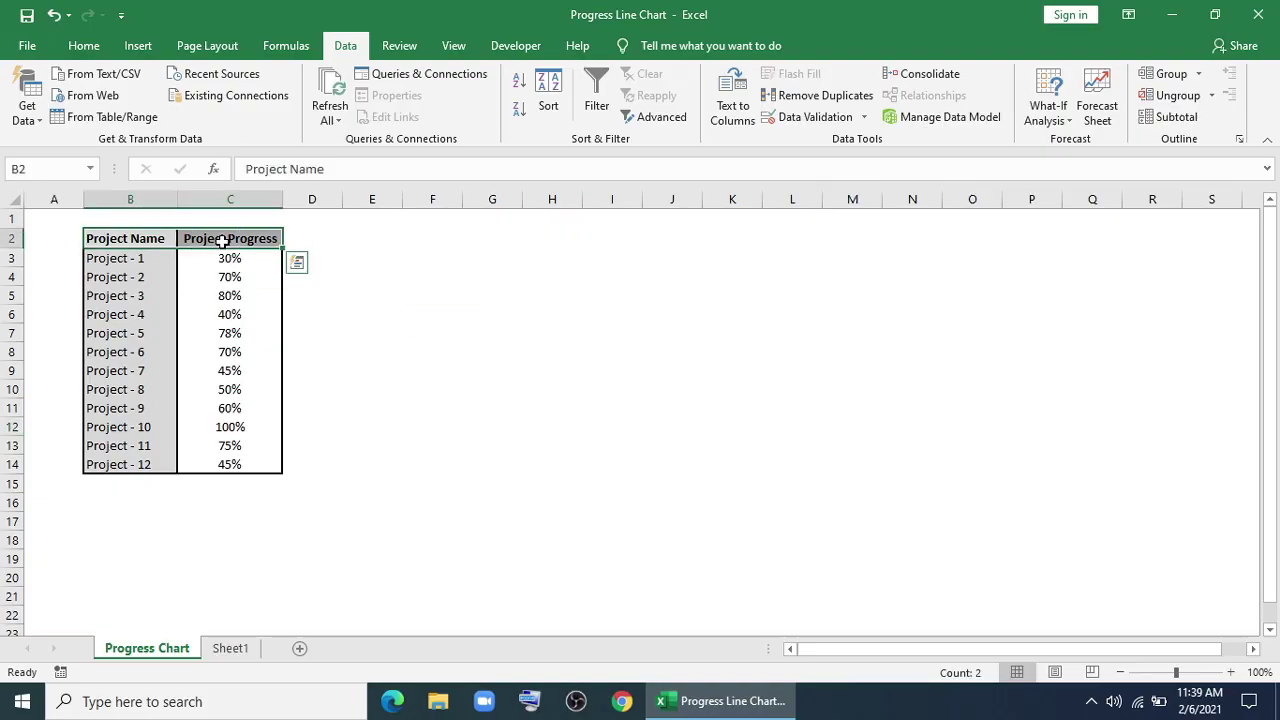
- Paste the Project Name and Project Progress headers into F2:G2 and enter Total in H2
key(ctrl+c)
click(408, 242)
right_click(418, 238)
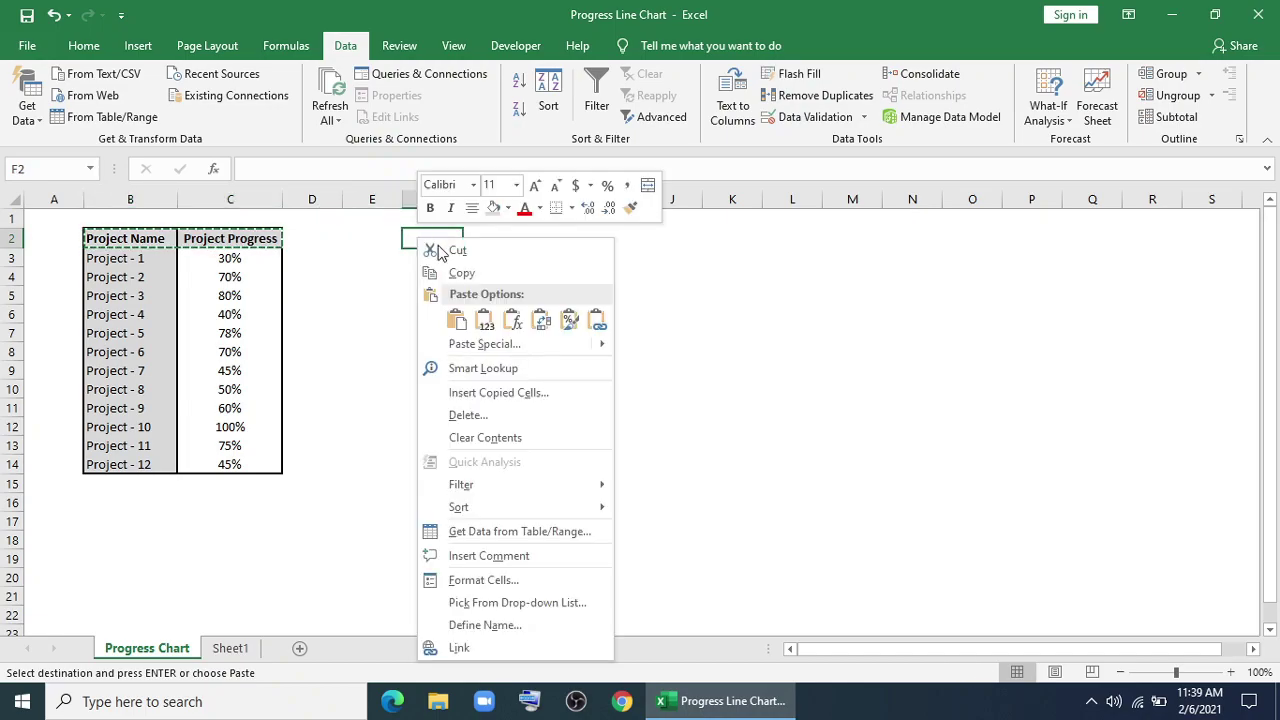
click(455, 327)
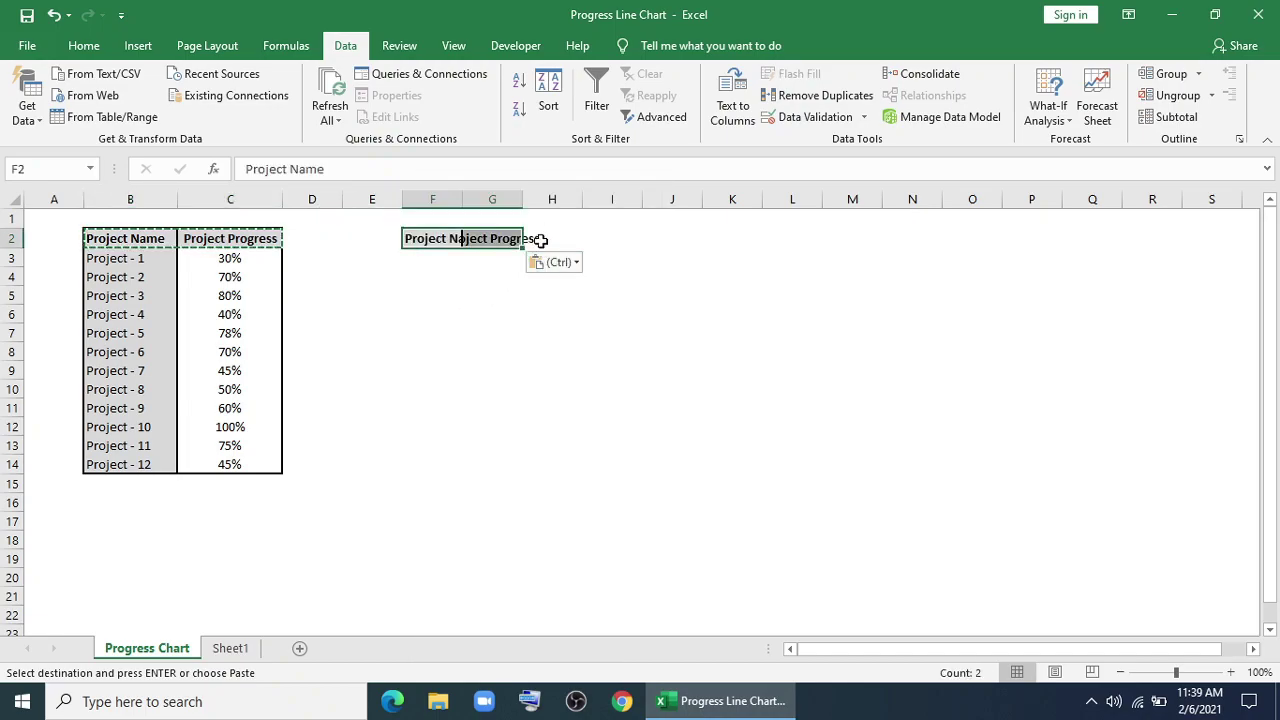
click(540, 240)
text(Total)
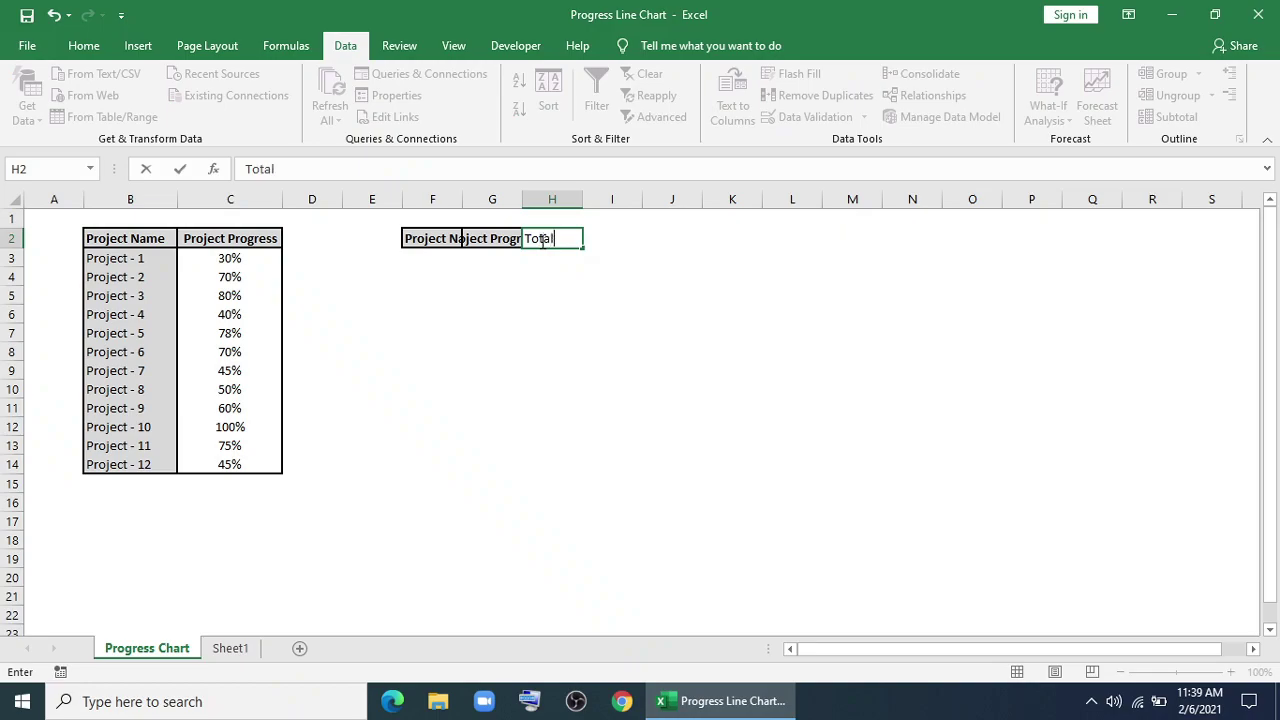
click(525, 310)
- Give H2 the header formatting from G2 and fit columns F through H to their headers
click(490, 240)
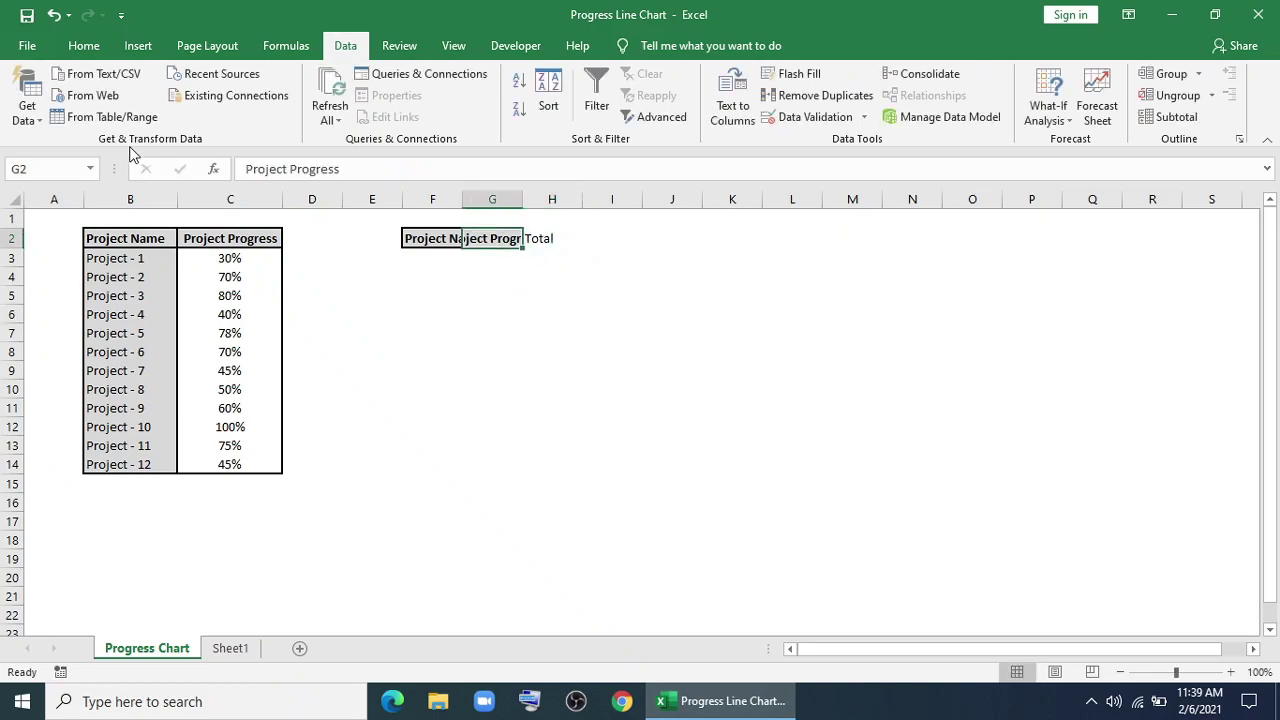
click(84, 46)
click(97, 117)
click(535, 242)
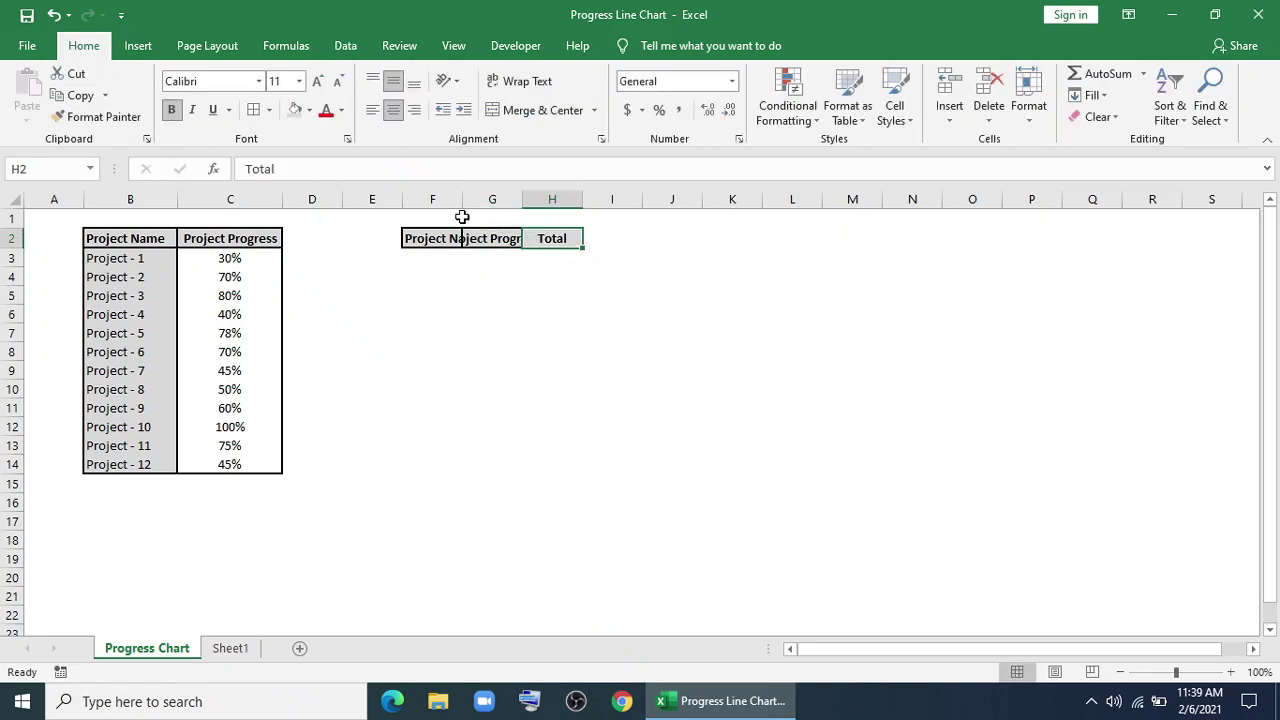
drag(440, 200, 545, 199)
double_click(522, 199)
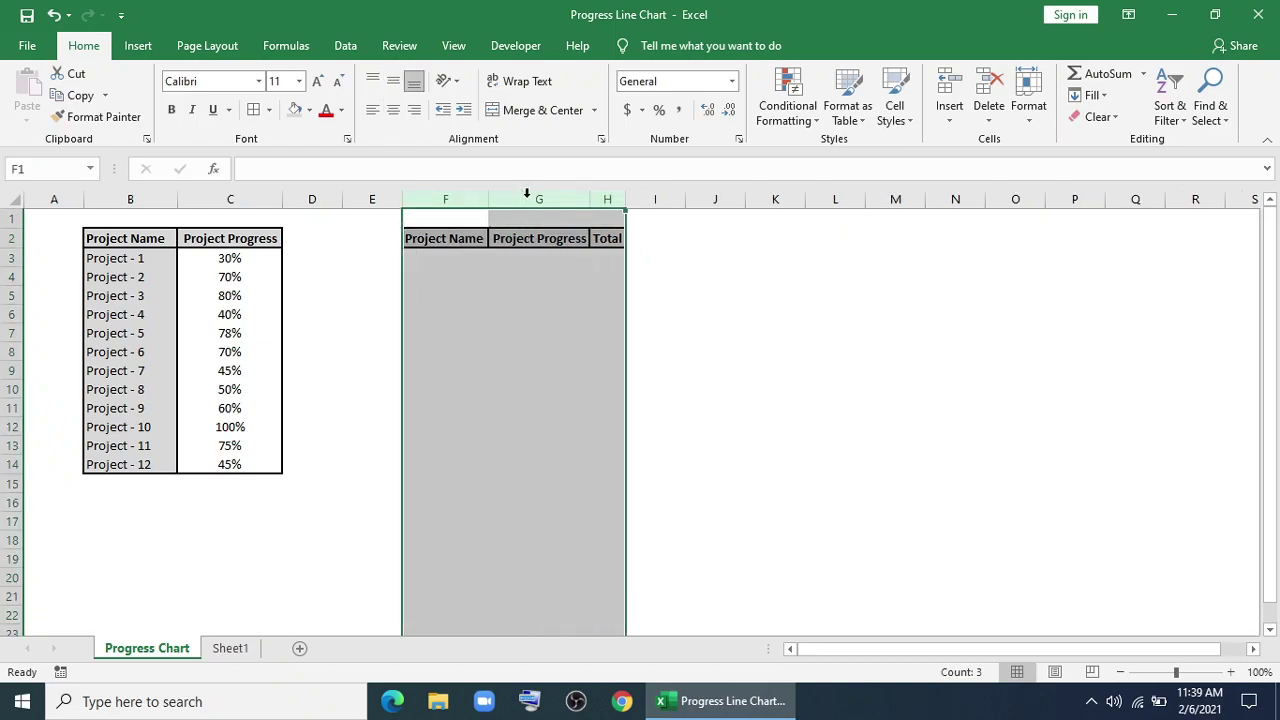
click(544, 322)
drag(626, 199, 646, 199)
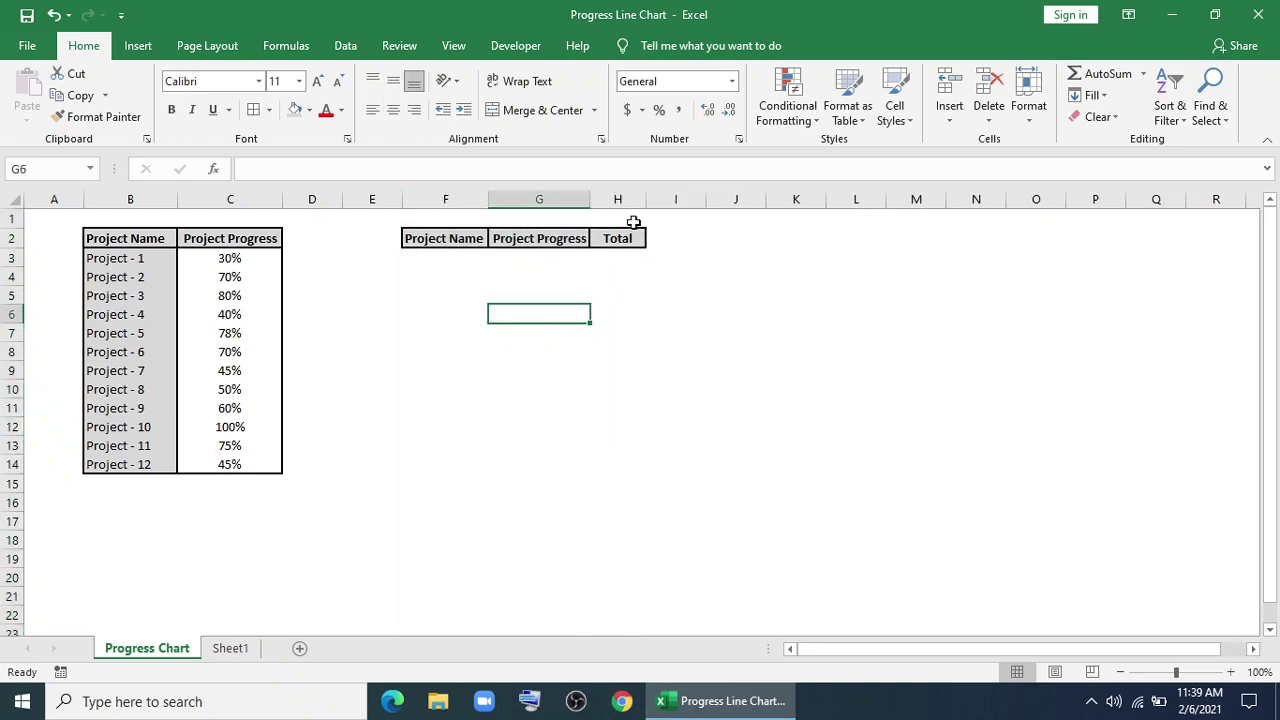
- Add List data validation to F3 sourced from the project names in B3:B14
click(445, 258)
click(345, 46)
click(795, 116)
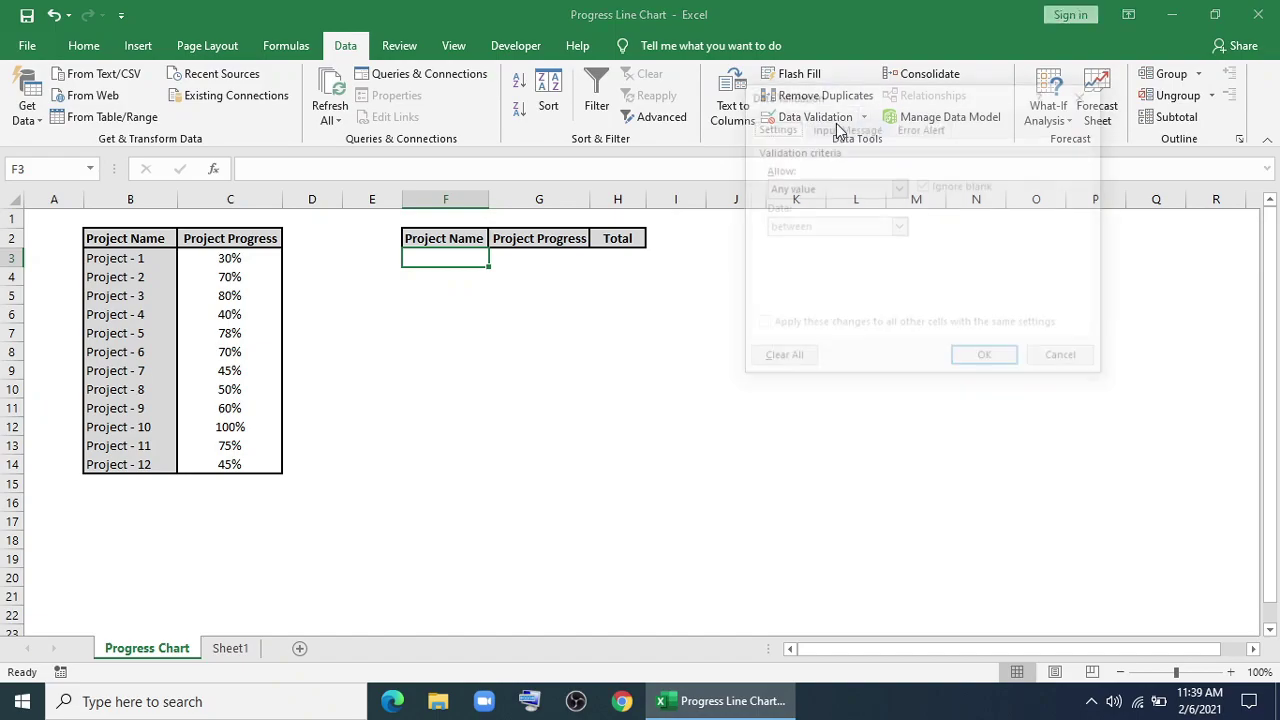
click(899, 188)
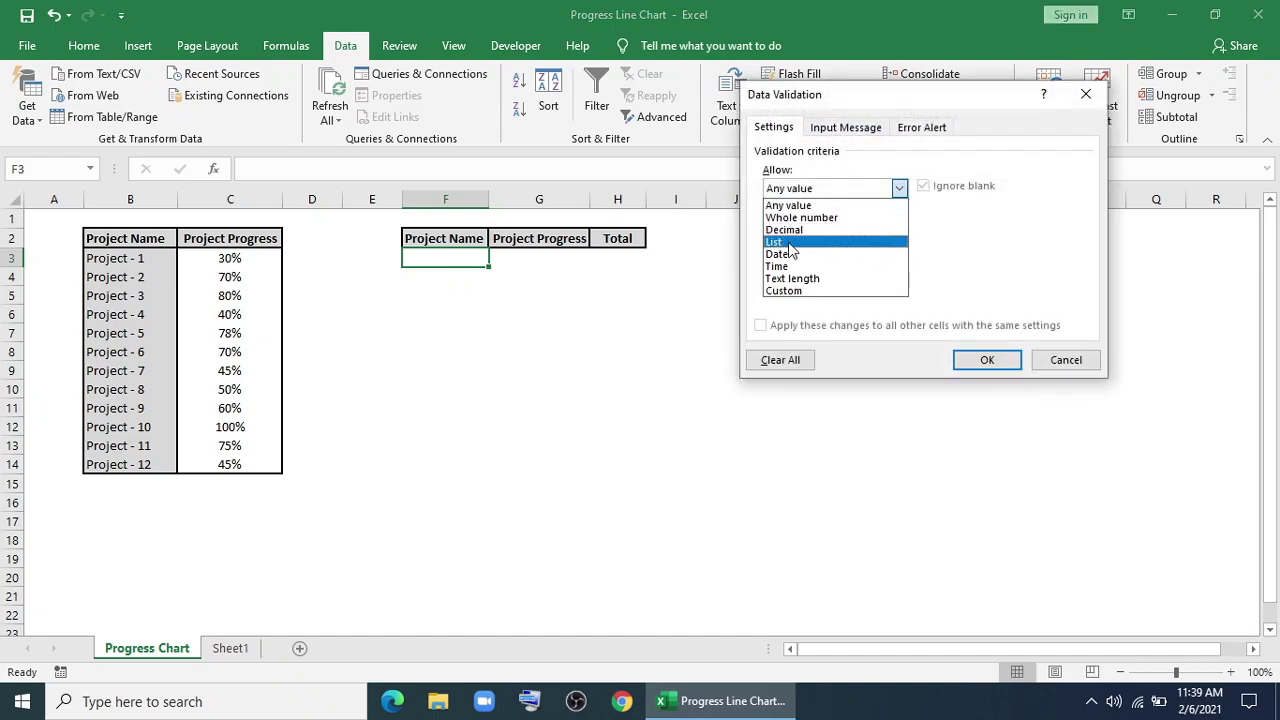
click(790, 250)
click(1010, 275)
drag(150, 261, 142, 460)
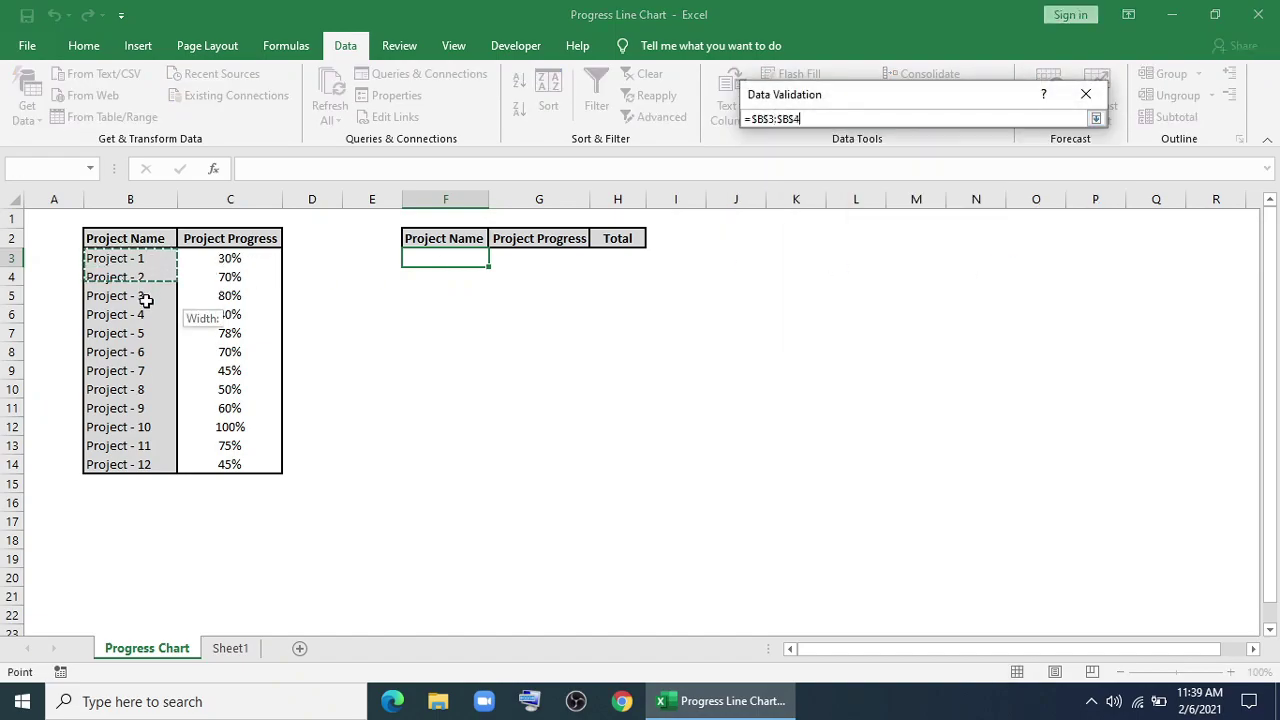
click(1096, 118)
click(984, 356)
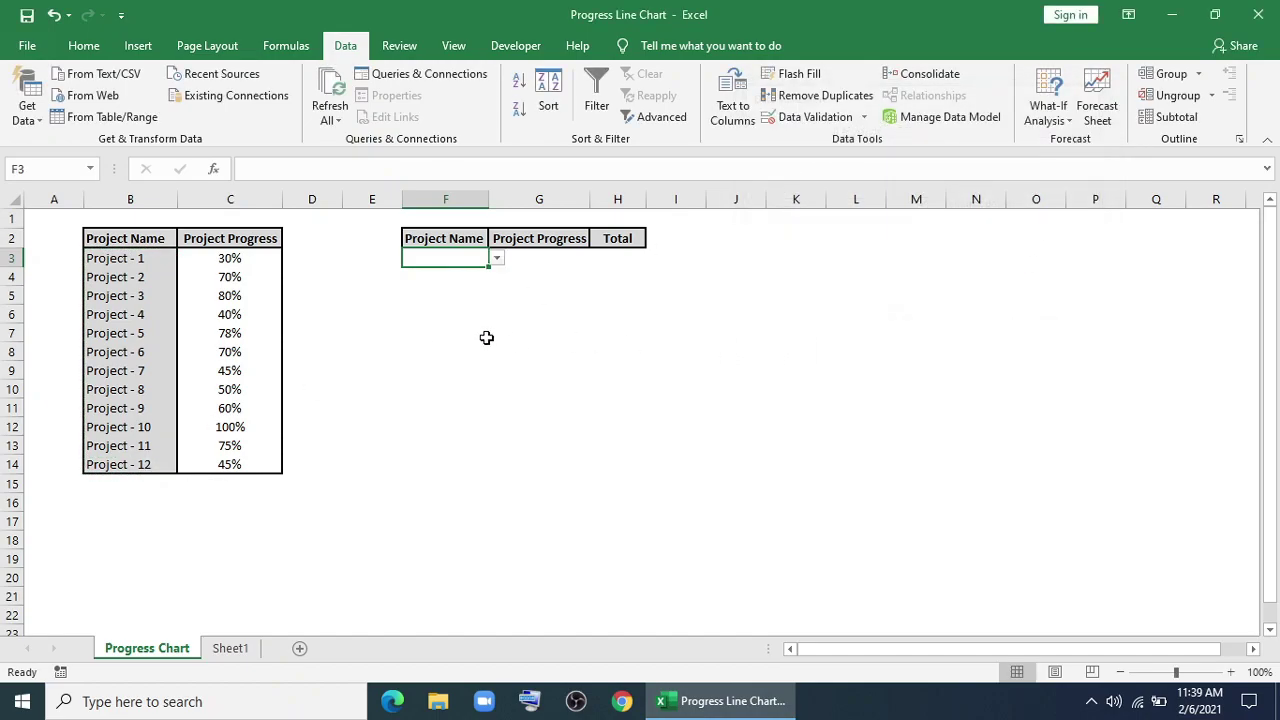
- Test the F3 dropdown with a few projects, finishing on Project - 1
click(484, 333)
click(486, 262)
click(451, 308)
click(495, 258)
click(450, 334)
click(496, 258)
drag(497, 305, 497, 285)
click(432, 273)
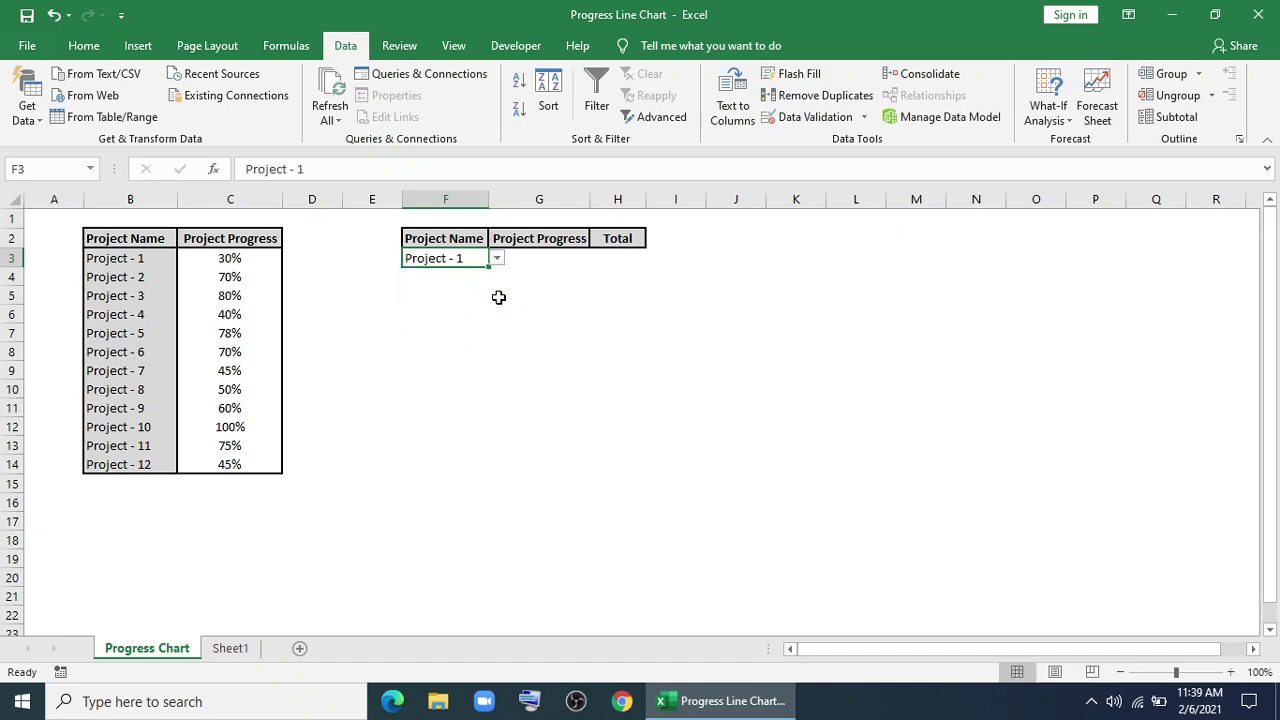
- Enter =VLOOKUP(F3,B3:C14,2,0) in G3 and format it as a percentage
click(512, 311)
click(531, 259)
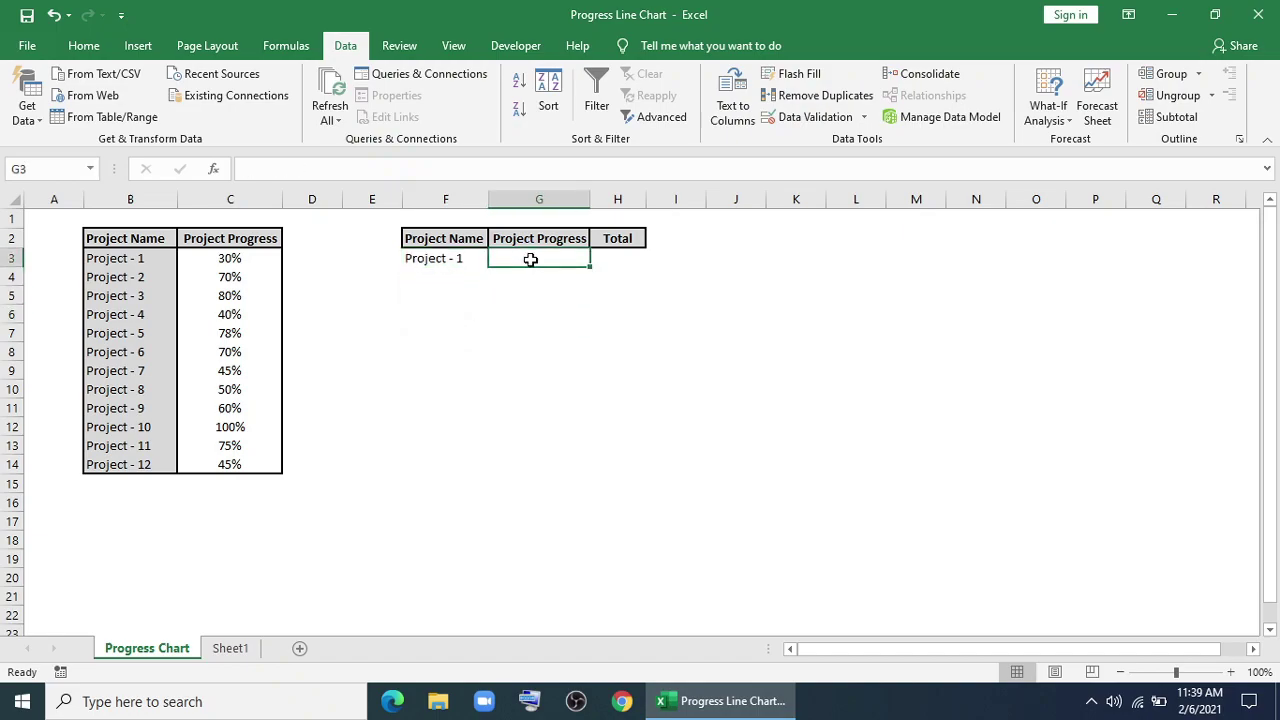
text(=vl)
key(Tab)
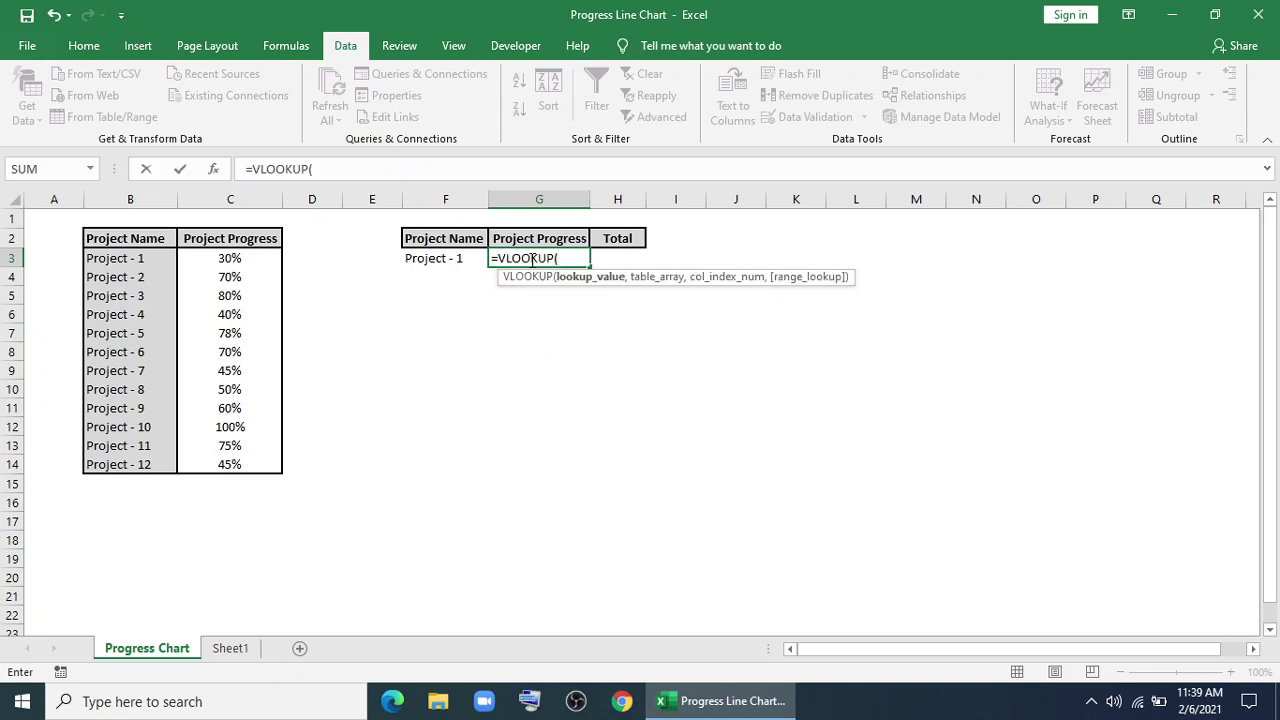
click(446, 256)
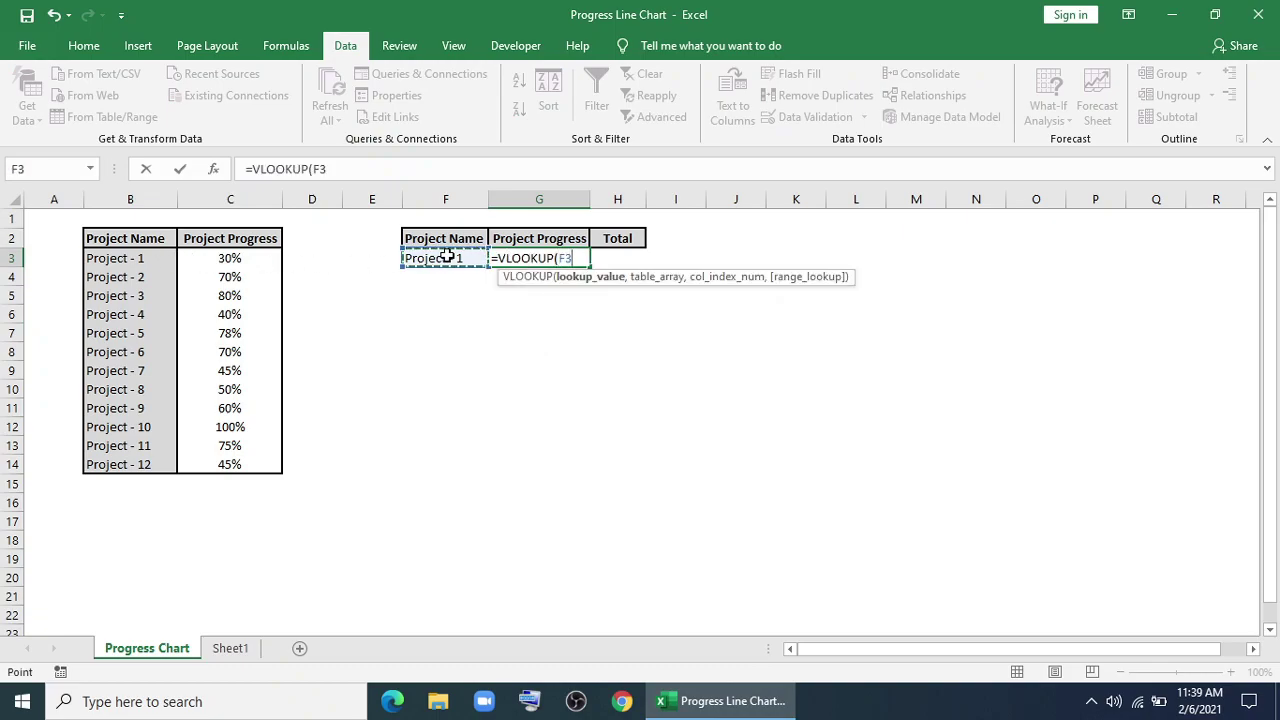
text(,)
drag(90, 259, 232, 466)
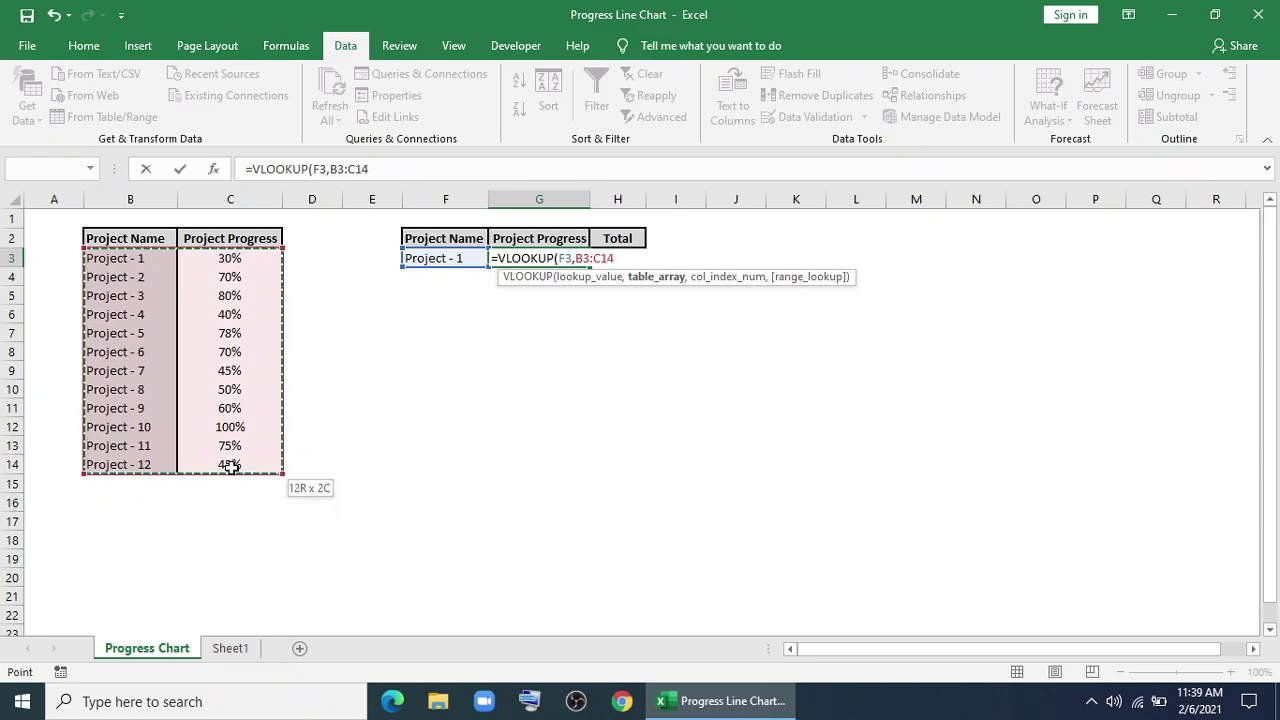
text(,2)
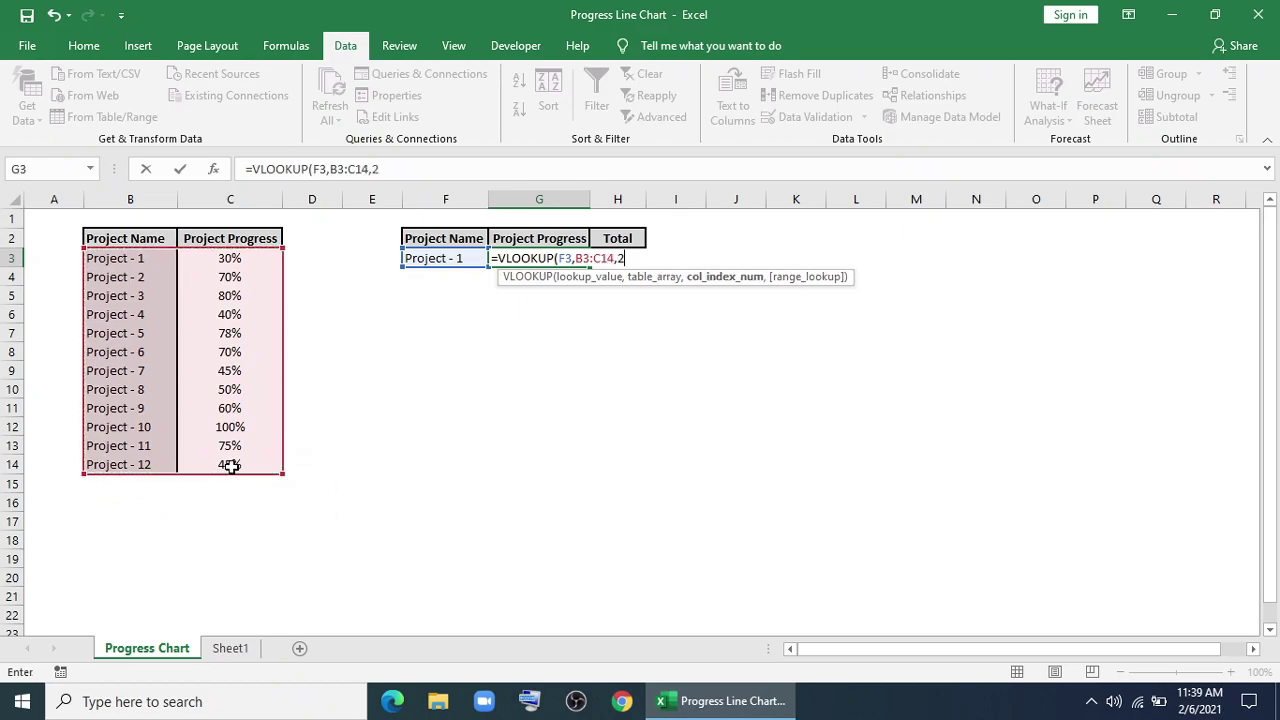
text(,0)
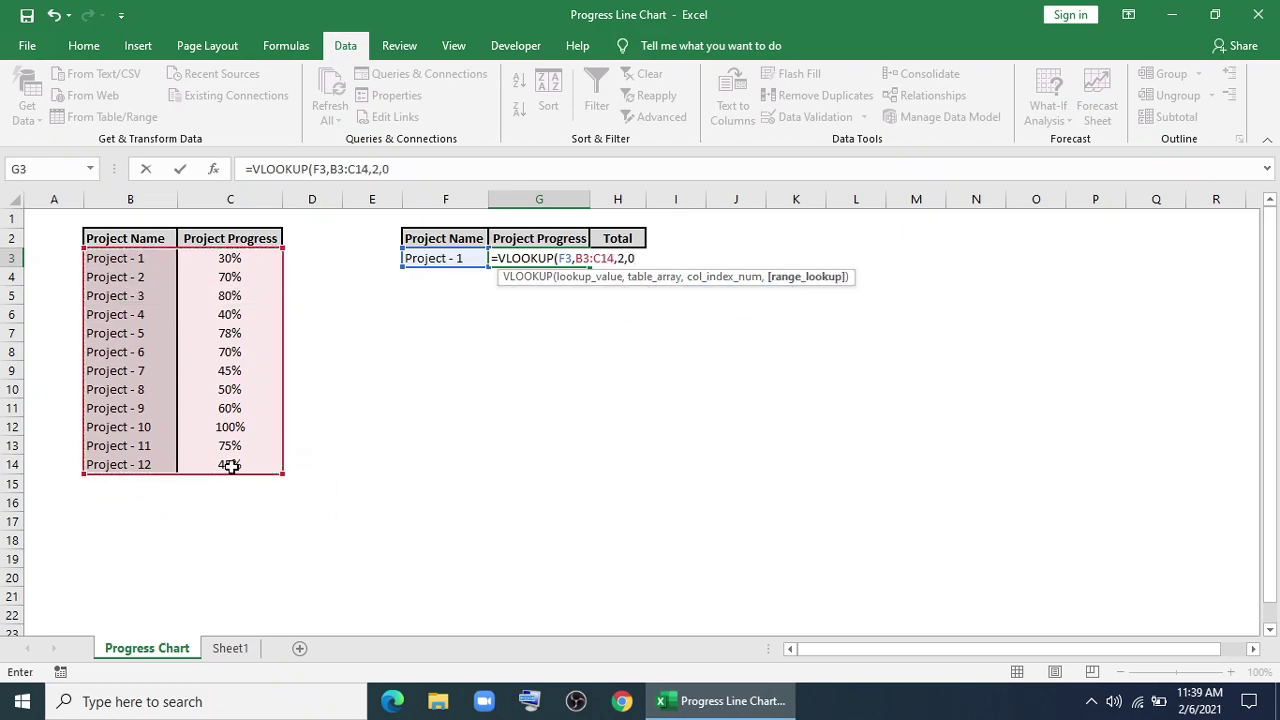
text())
key(Return)
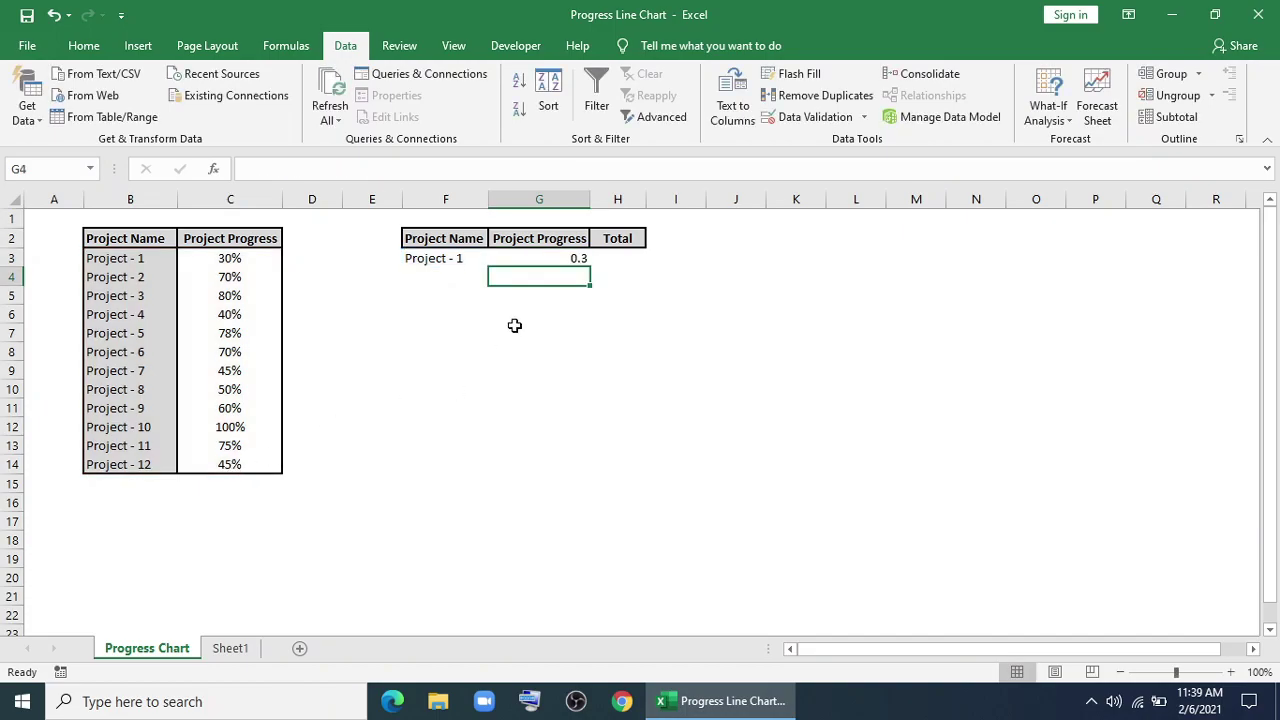
click(526, 258)
click(83, 45)
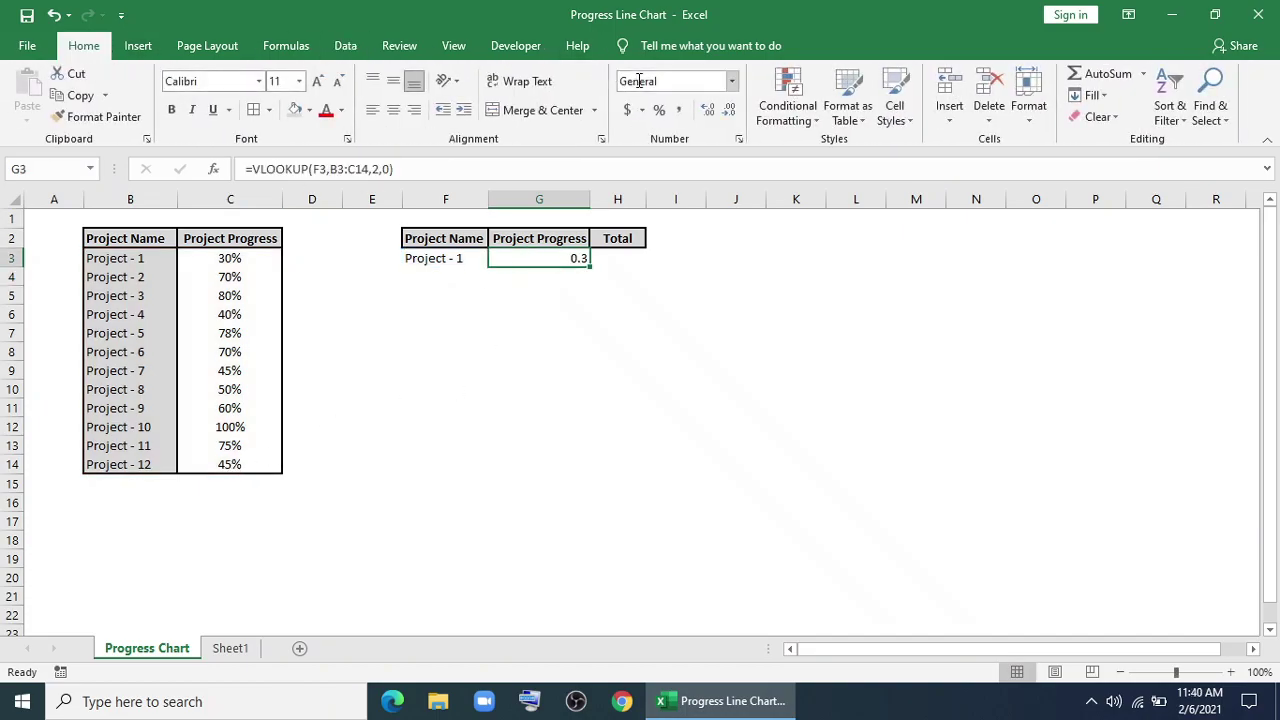
click(659, 110)
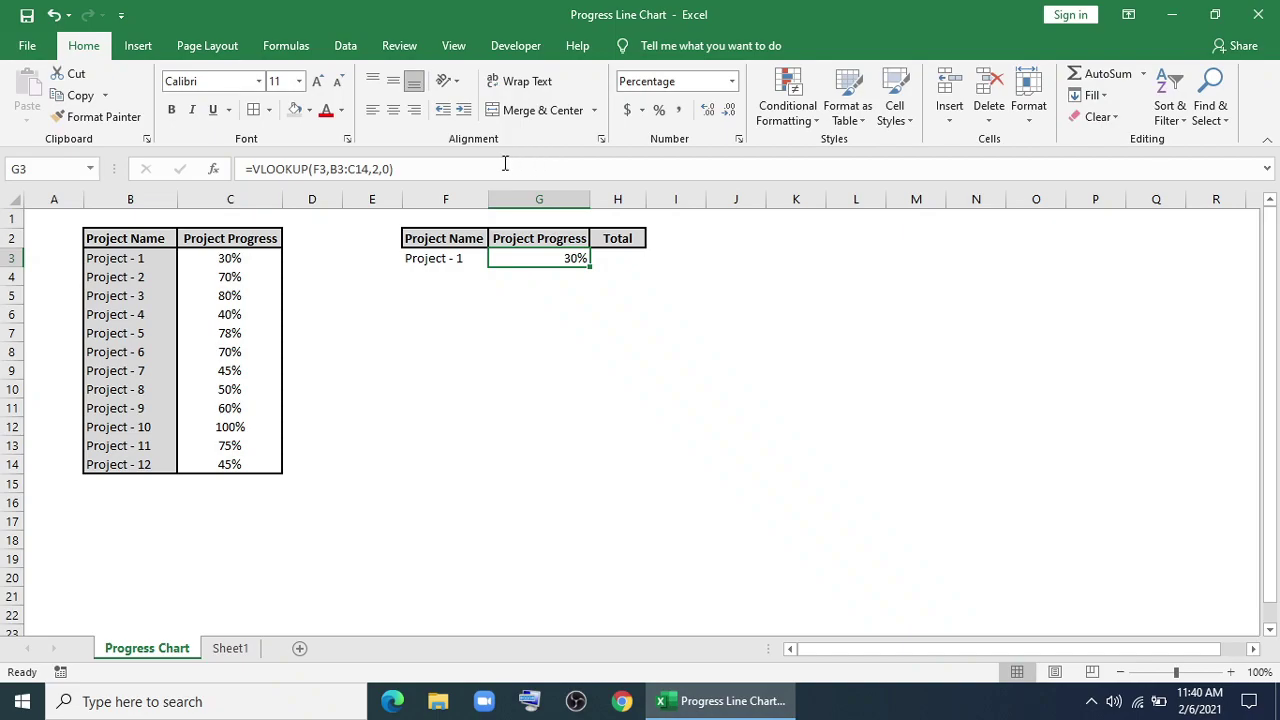
- Test the lookup by picking Project - 4, then returning F3 to Project - 1
click(474, 257)
click(496, 258)
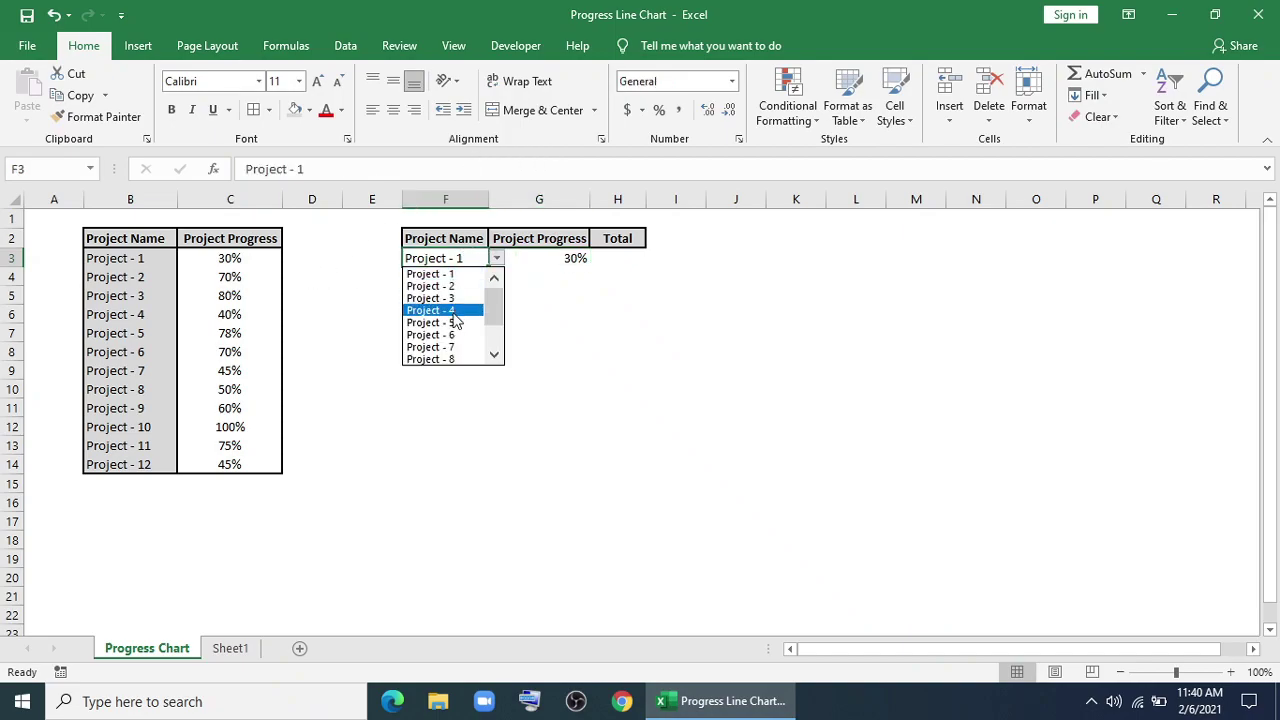
click(460, 322)
click(496, 258)
key(Escape)
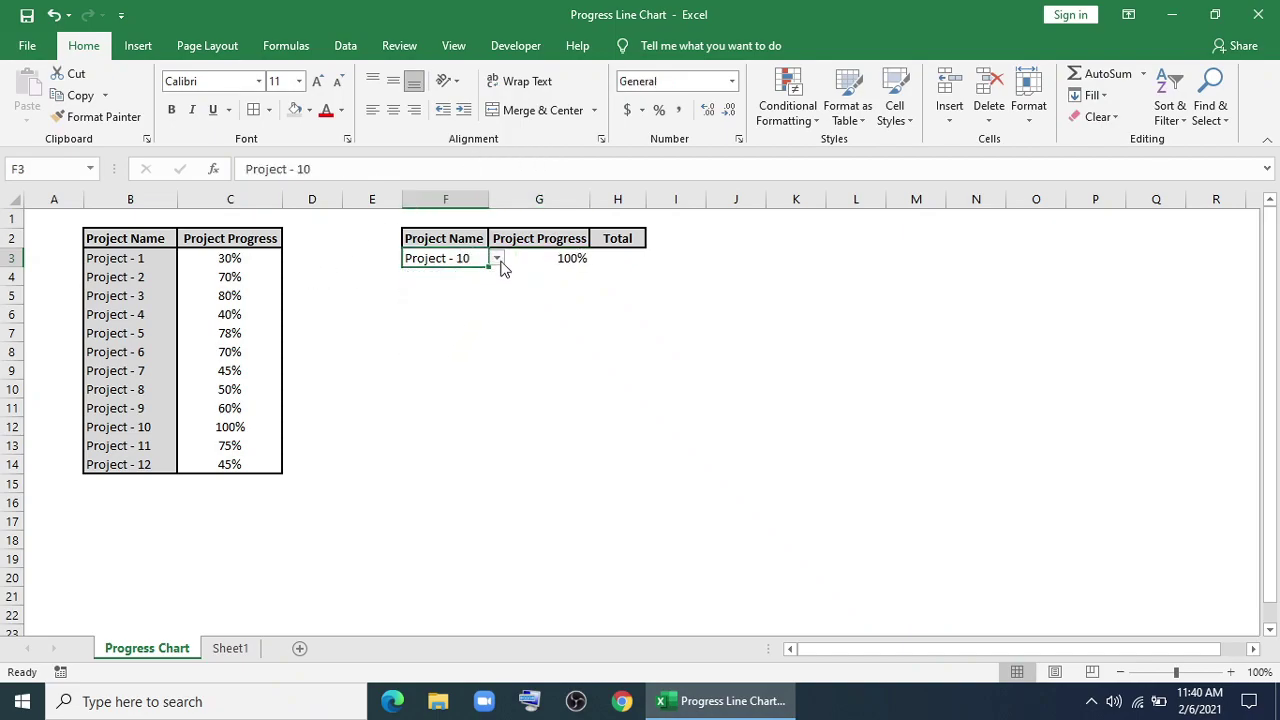
click(496, 258)
scroll(497, 310, up, 2)
click(466, 276)
- Enter a 100% total in H3
click(600, 336)
click(606, 259)
text(100)
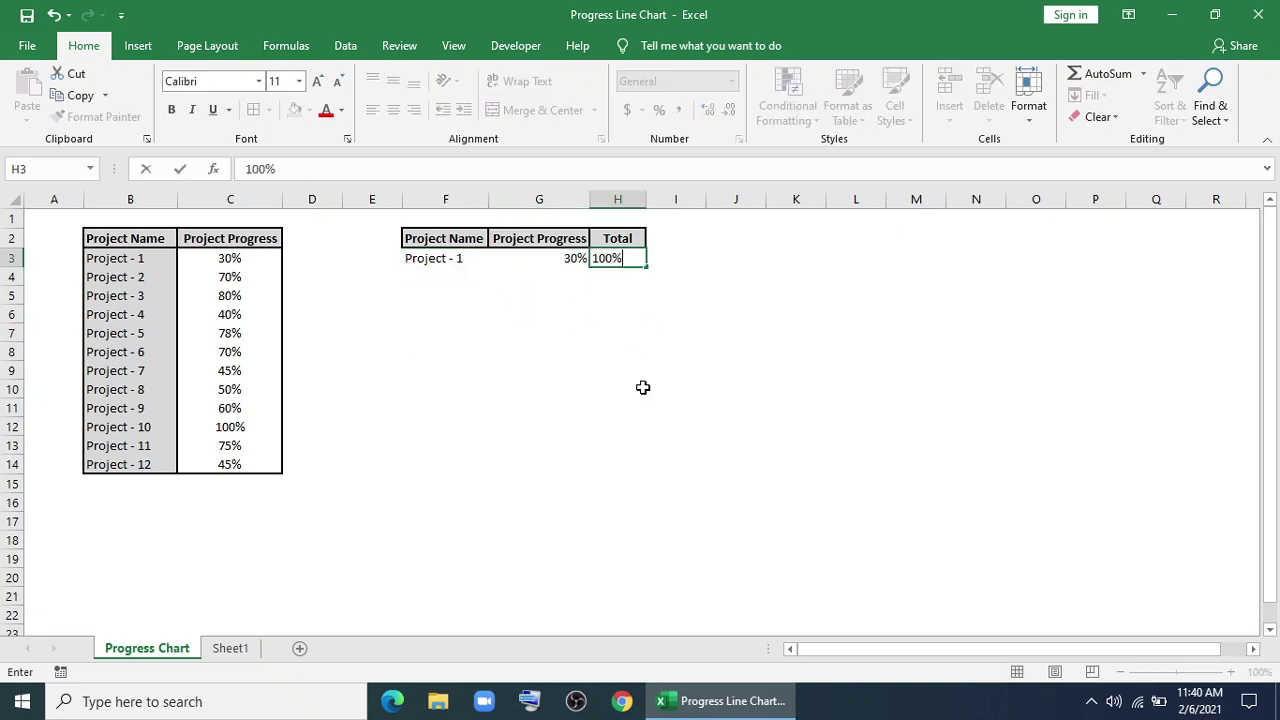
click(620, 406)
- Insert a Radar with Markers chart from F3:H3 and move it to the right
drag(411, 259, 606, 262)
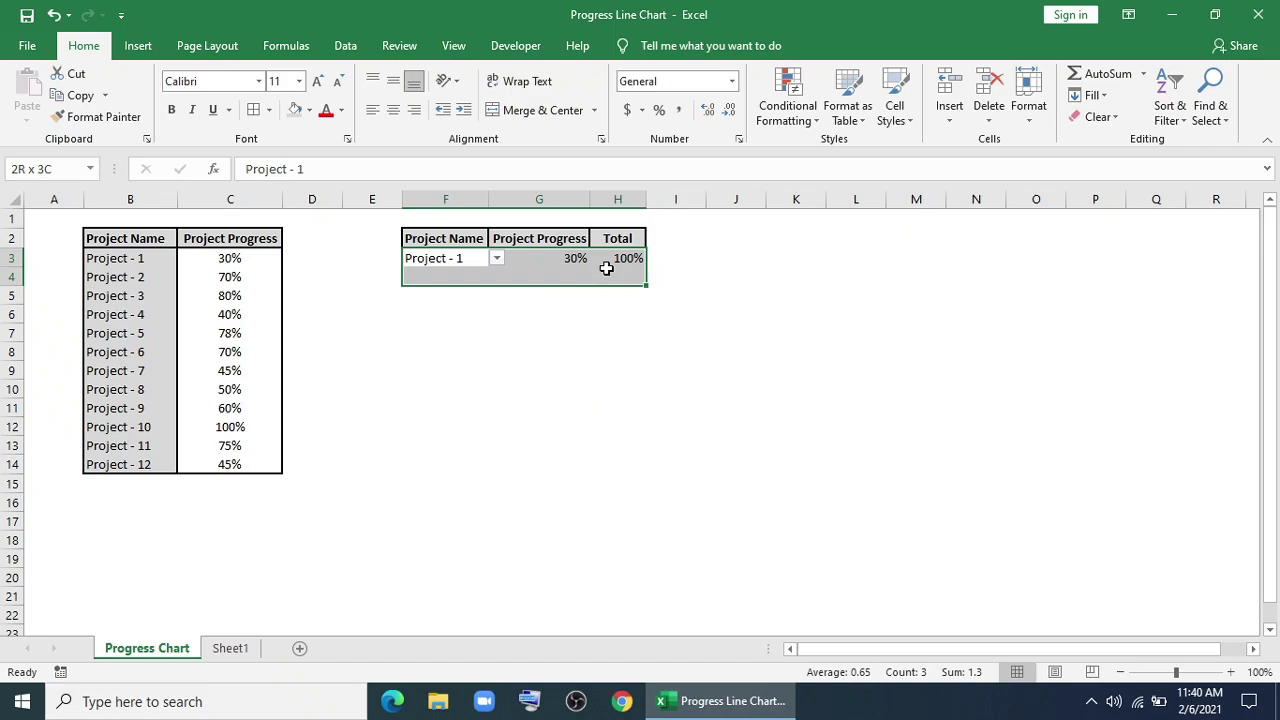
click(140, 46)
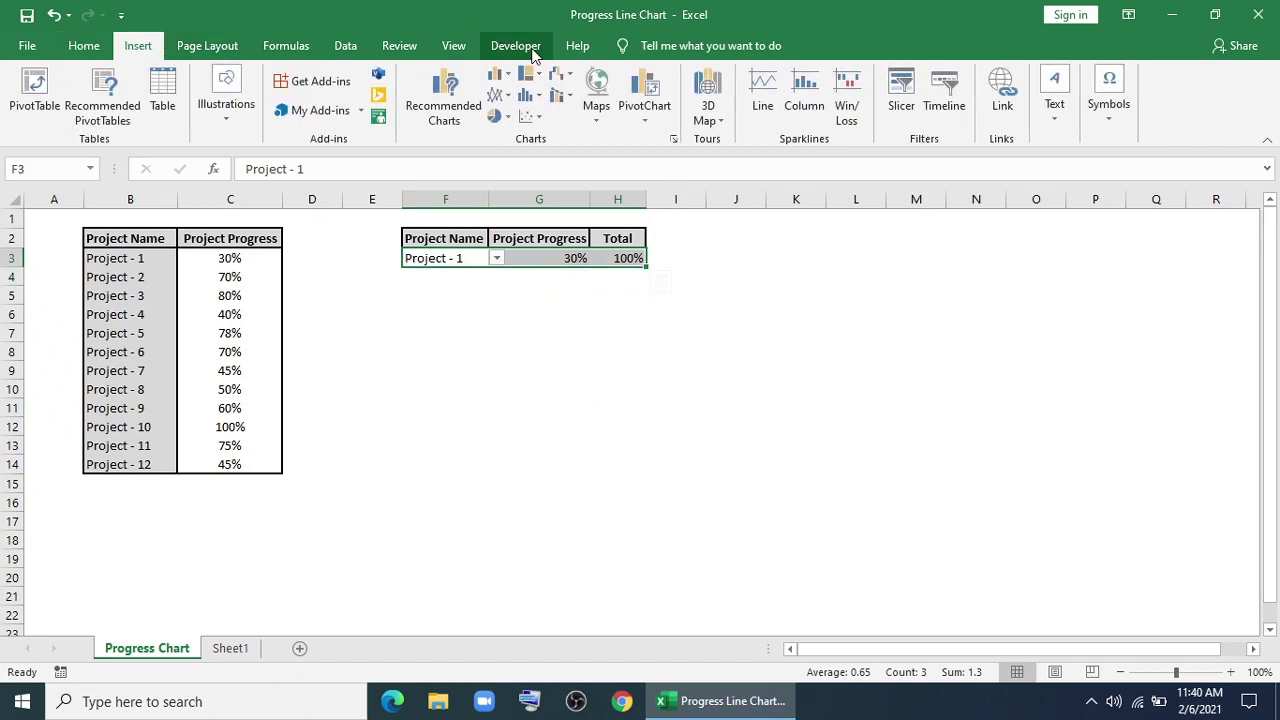
click(497, 74)
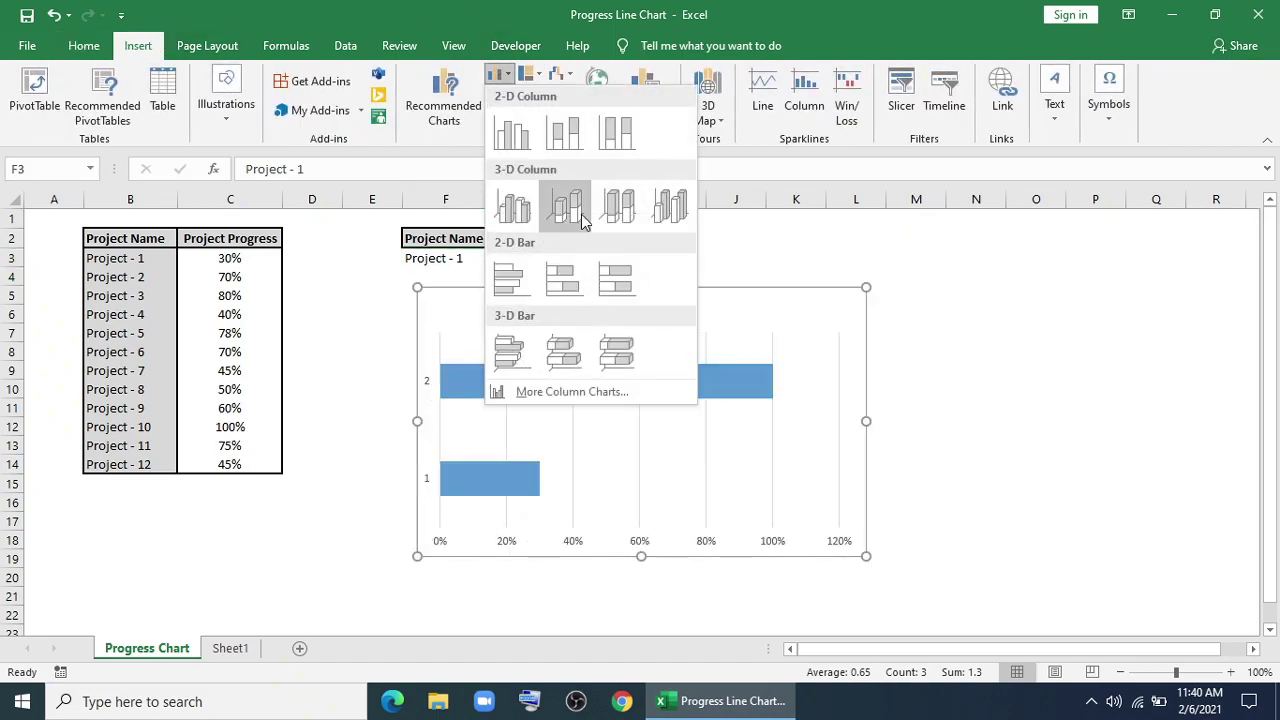
click(563, 78)
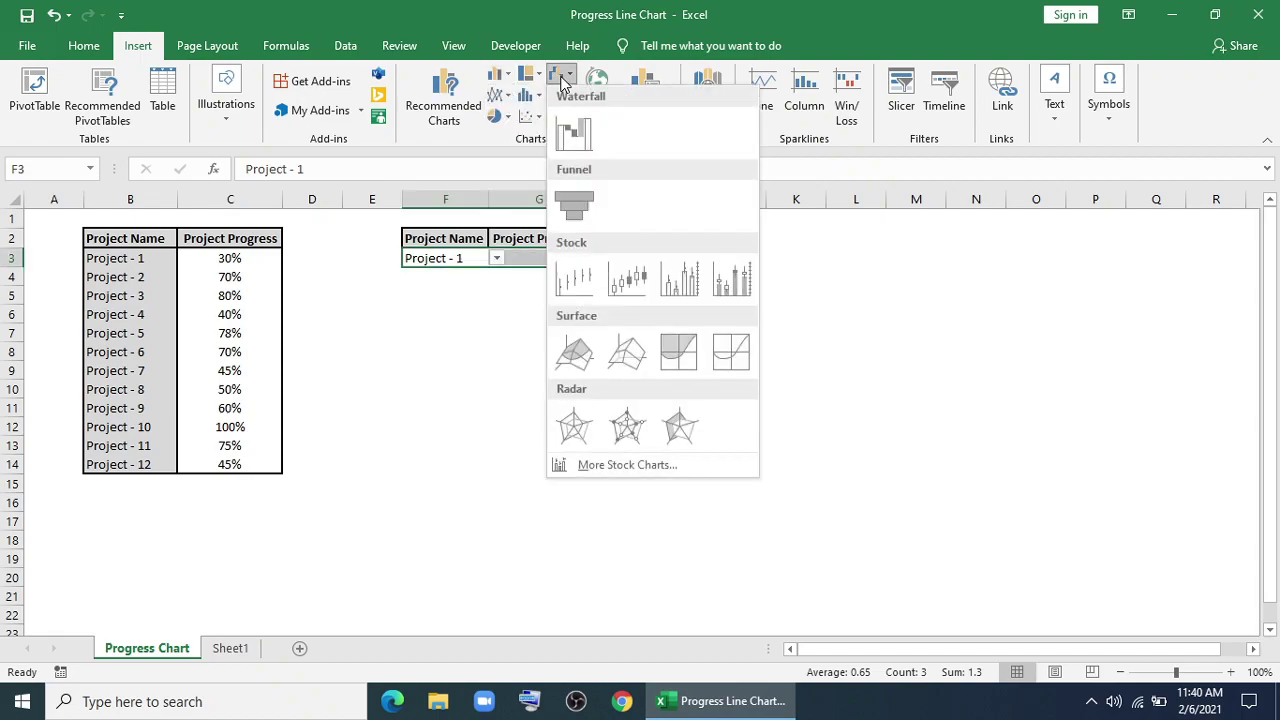
click(627, 428)
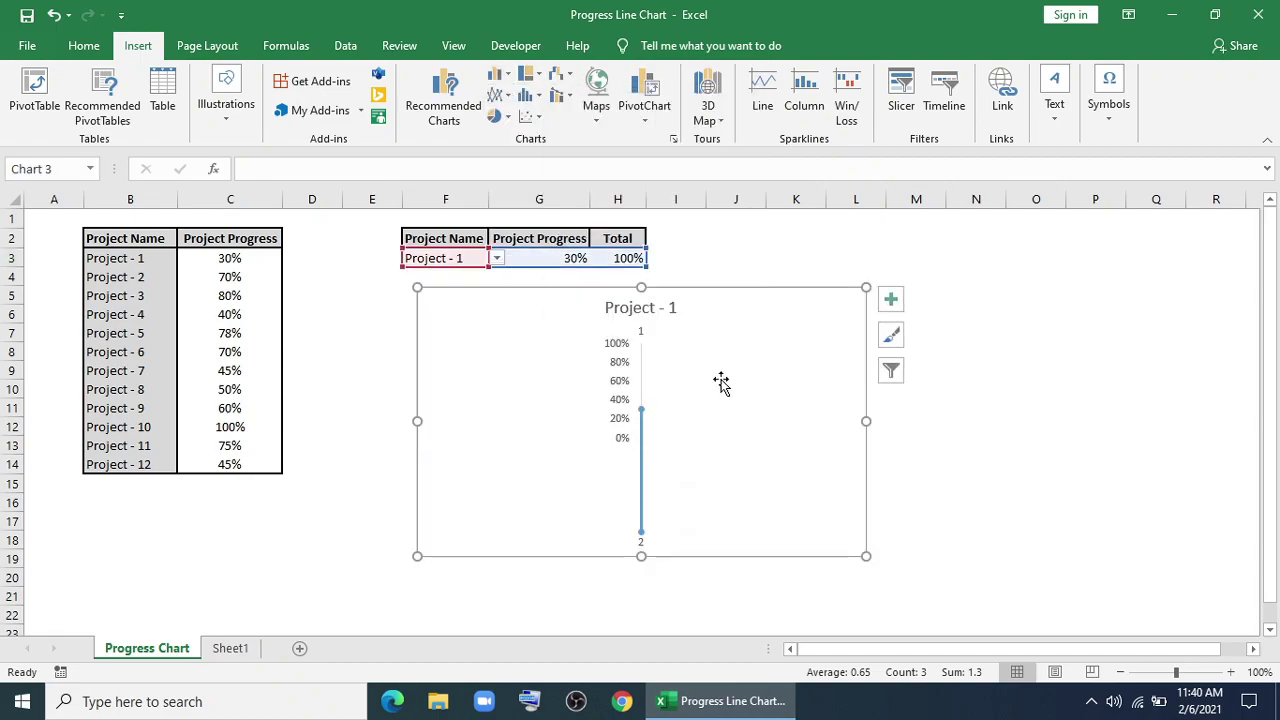
drag(763, 289, 874, 285)
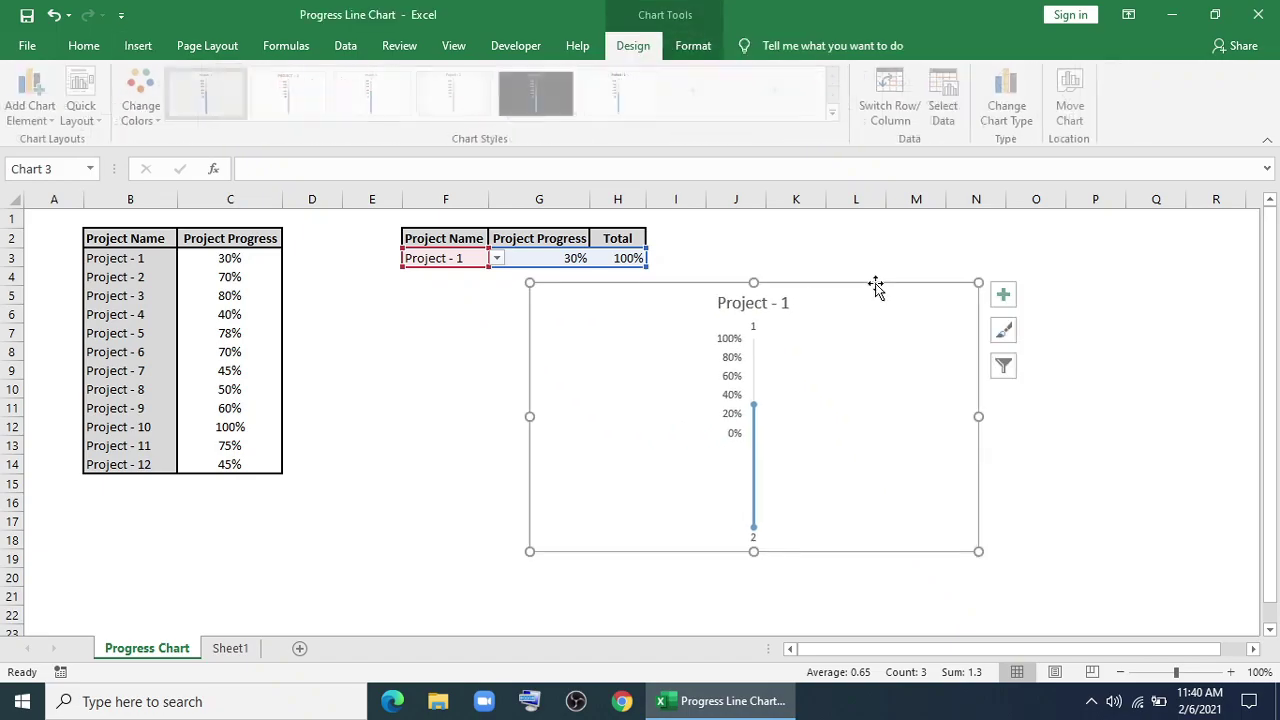
- Delete the chart title and the percentage axis labels
click(760, 307)
key(Delete)
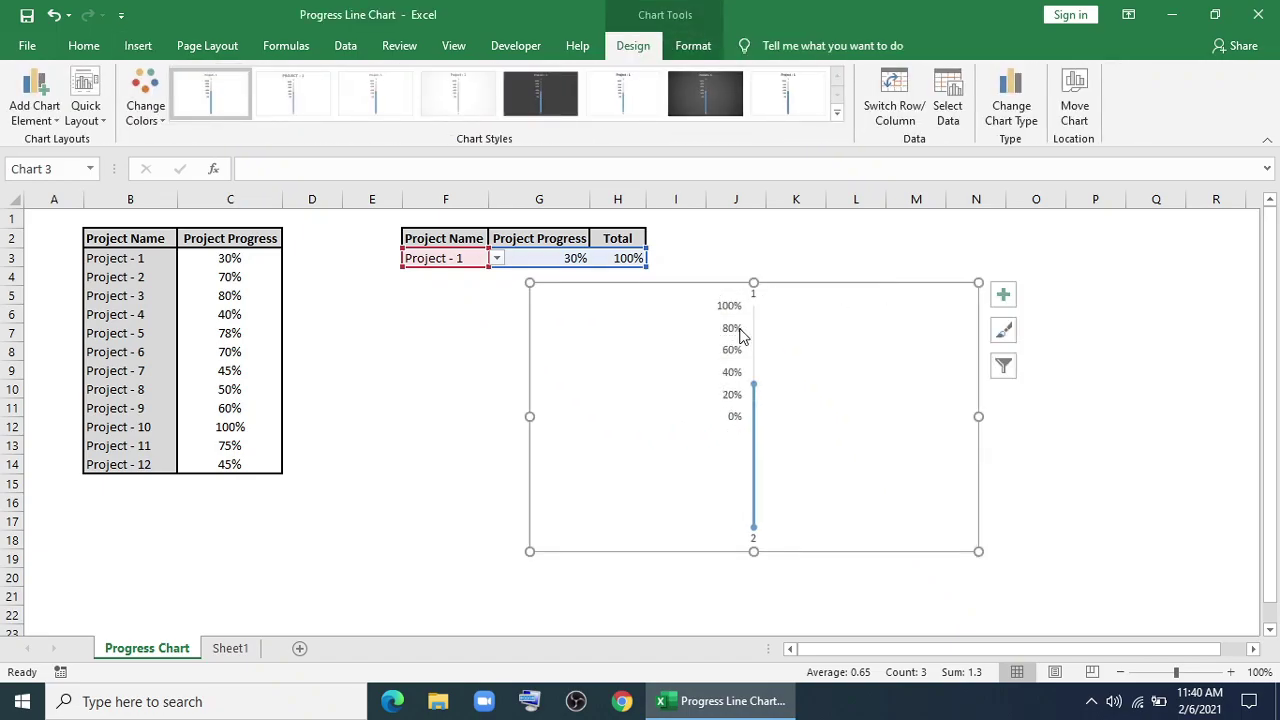
click(740, 332)
key(Delete)
key(Delete)
click(755, 367)
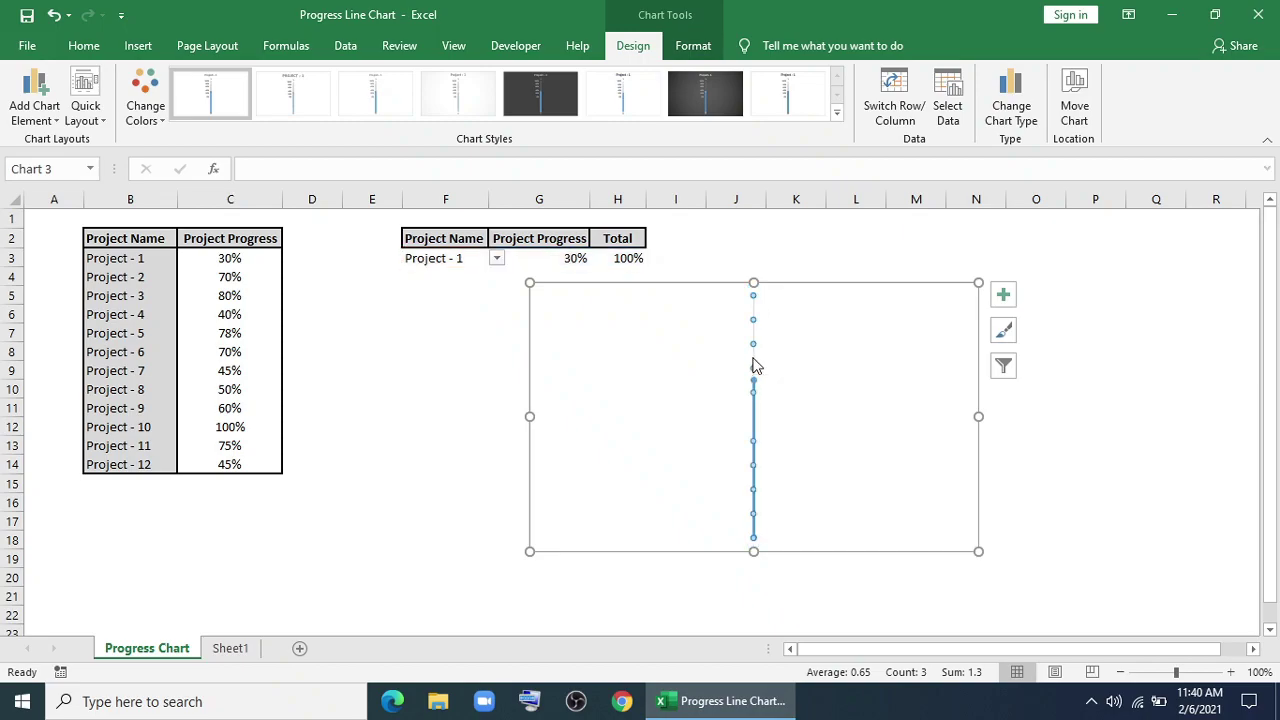
- Format the chart gridlines as a grey line, 20 pt wide
right_click(755, 367)
click(801, 487)
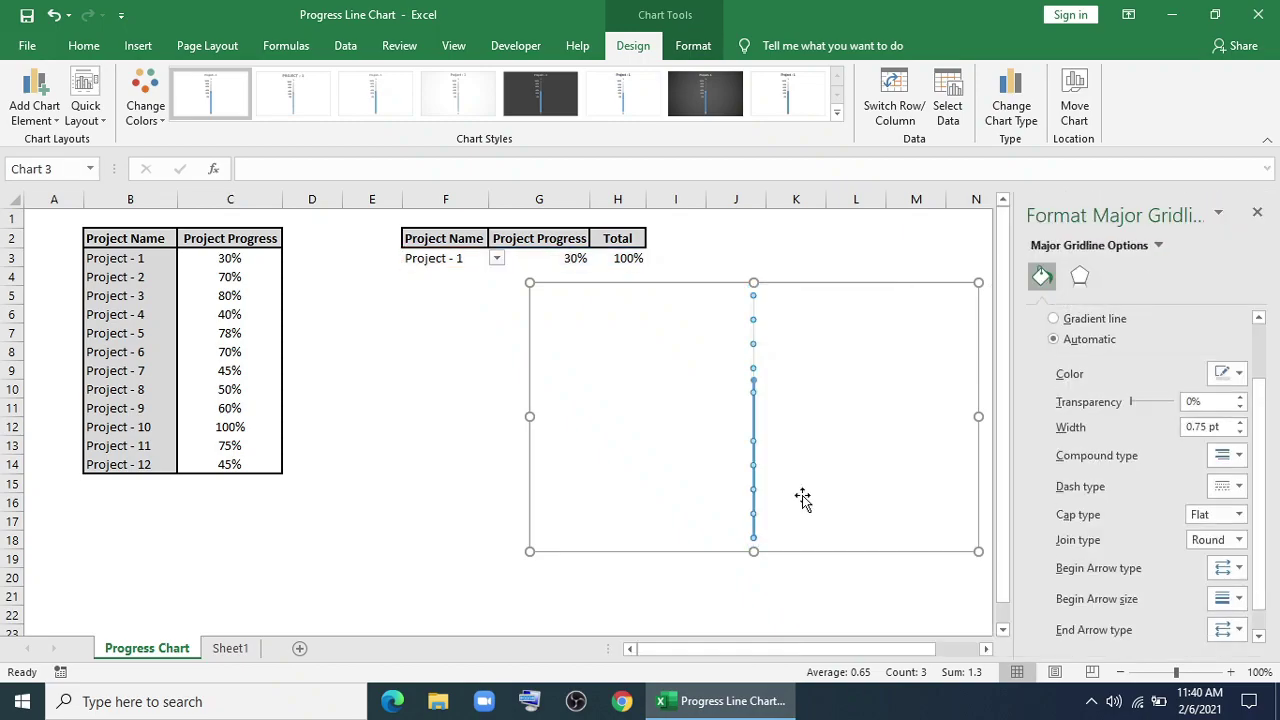
click(1226, 373)
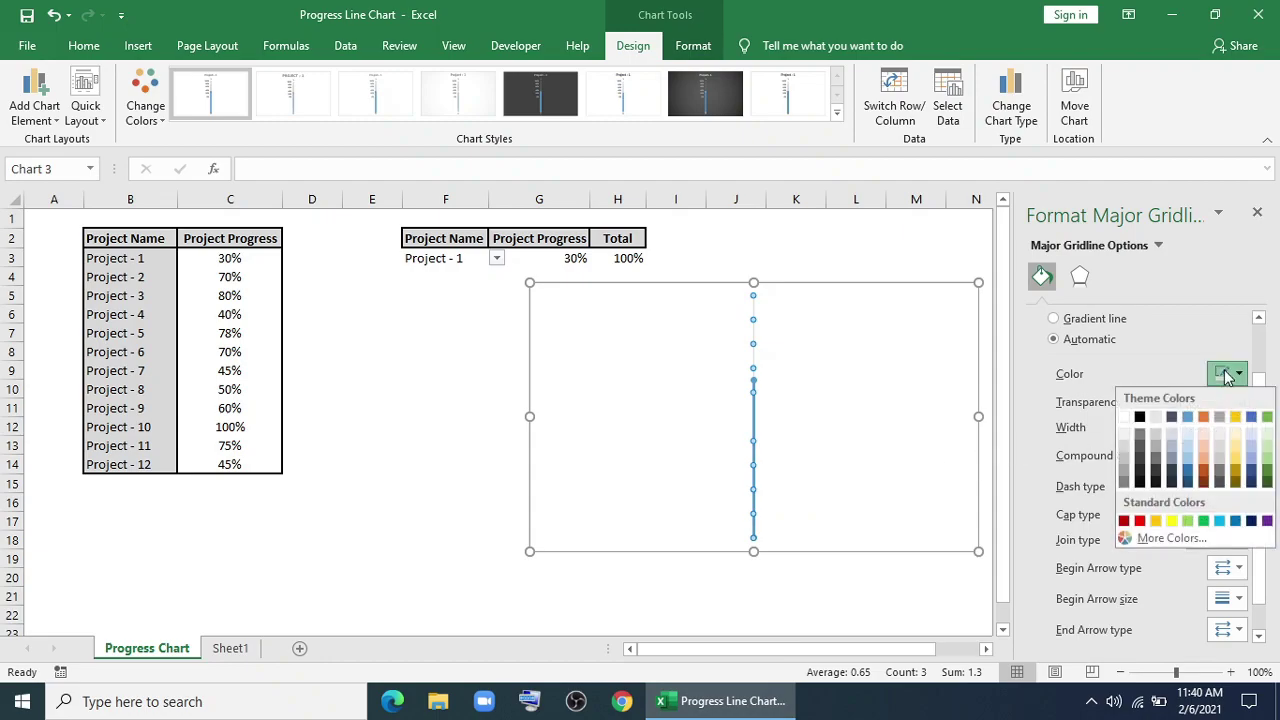
click(1124, 463)
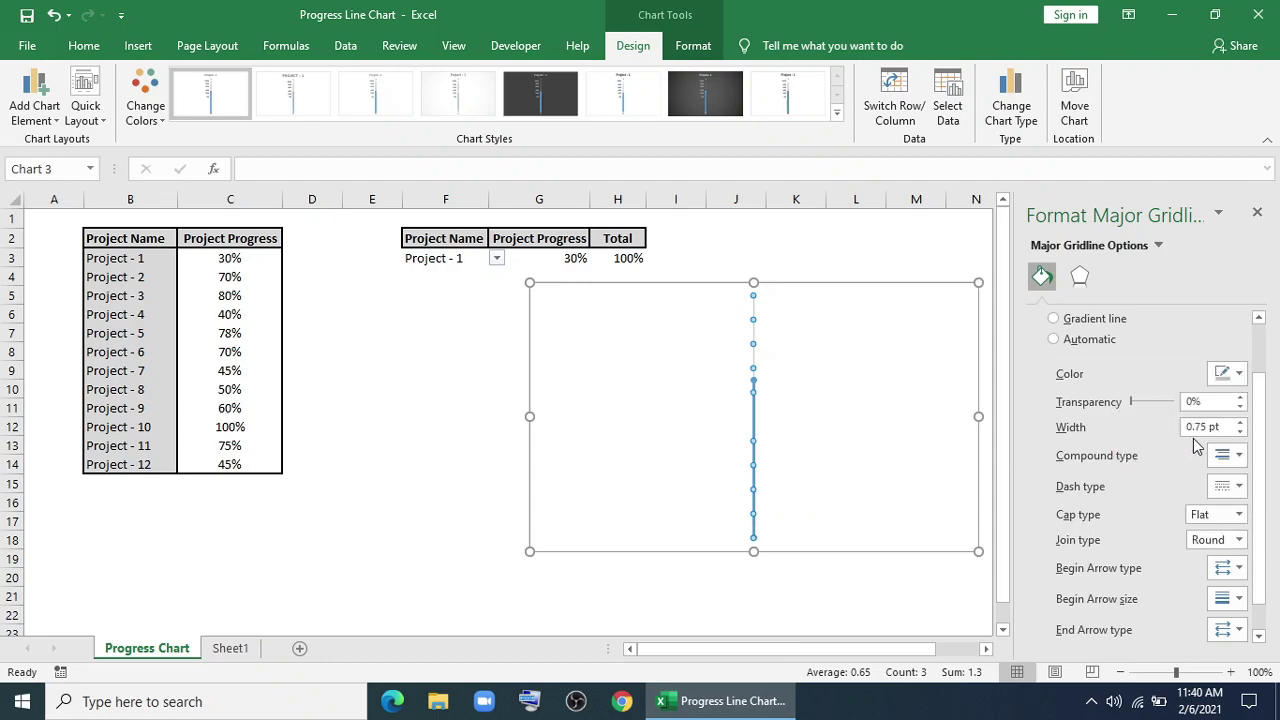
text(20)
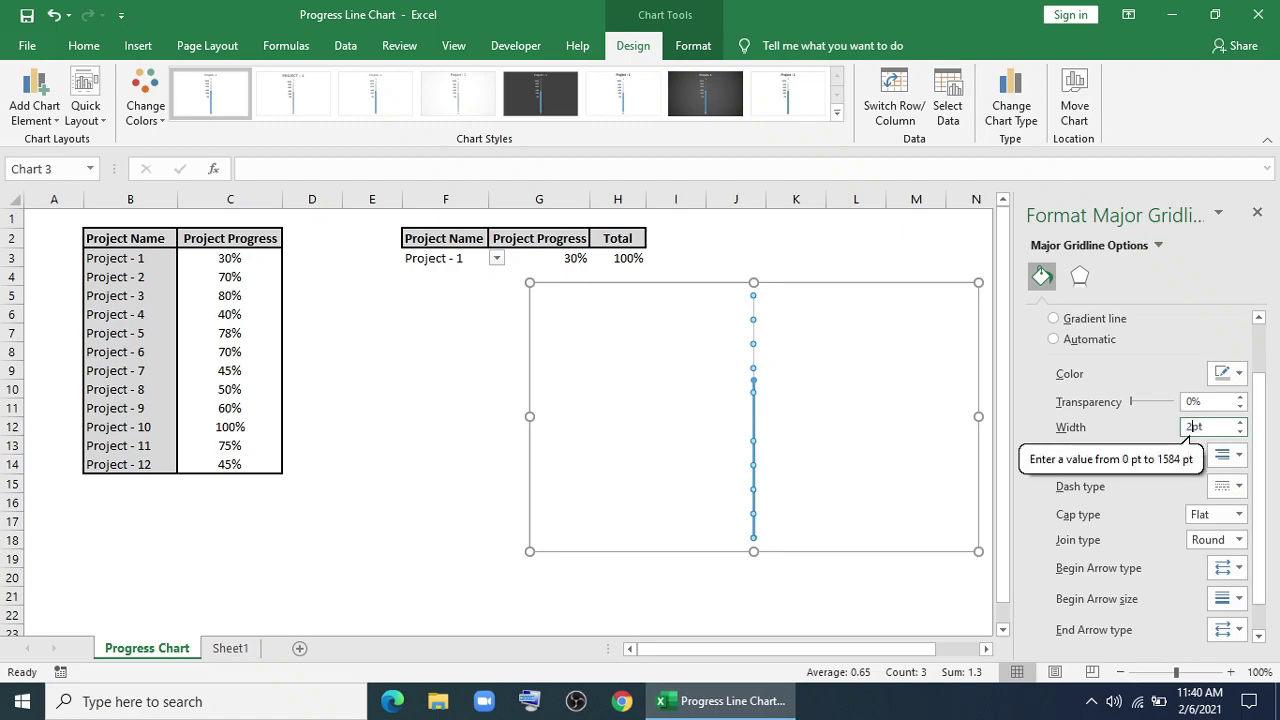
key(Return)
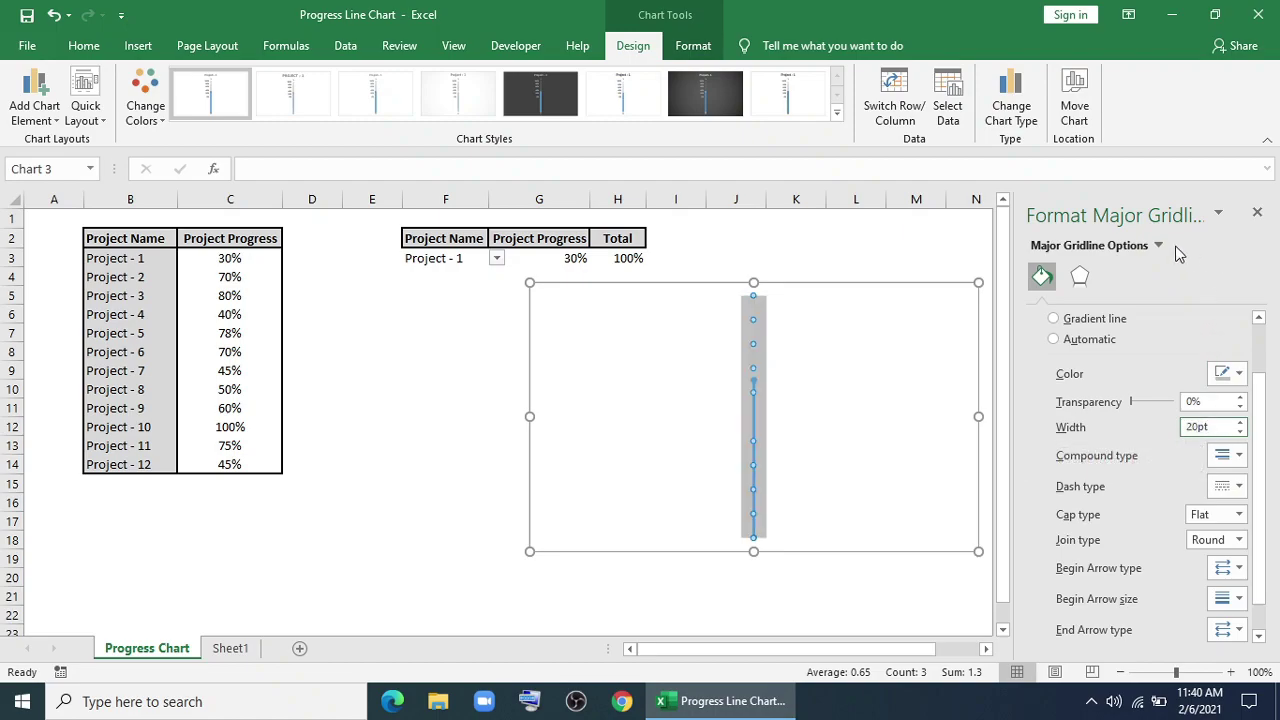
click(1158, 245)
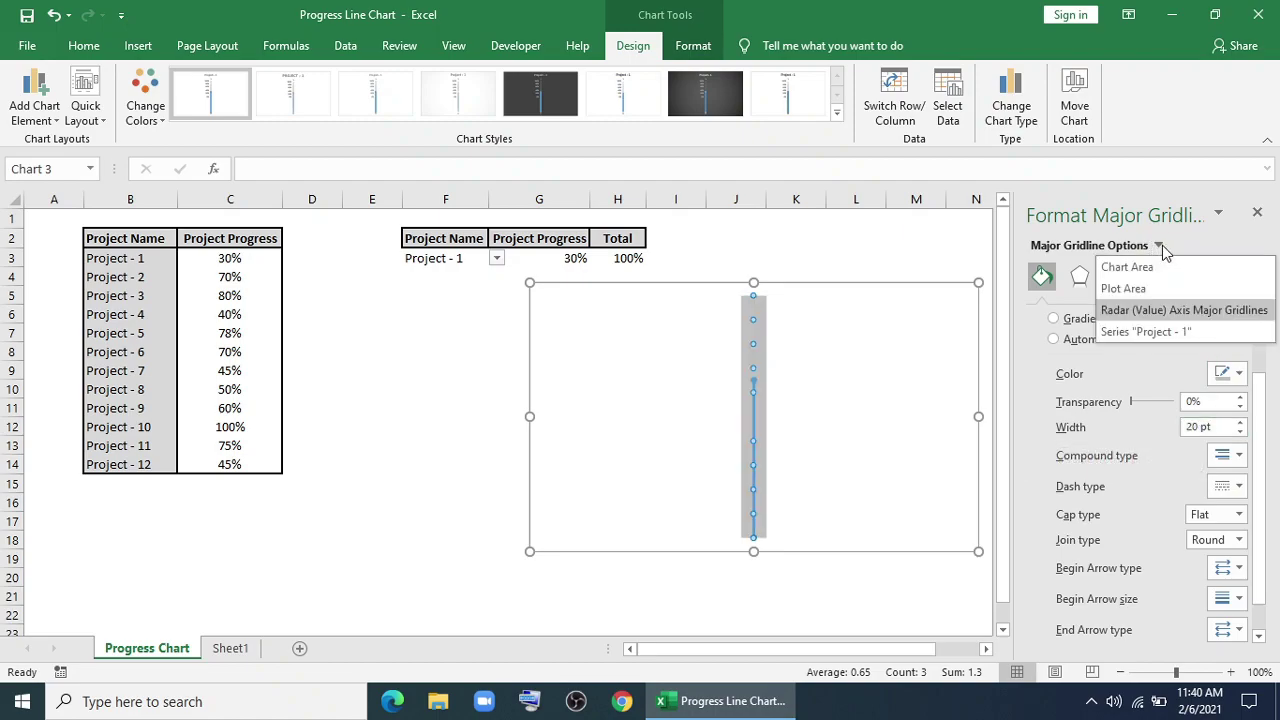
- Make the Project - 1 series a dark-blue 50 pt line with bevel joins
click(1160, 335)
click(1238, 400)
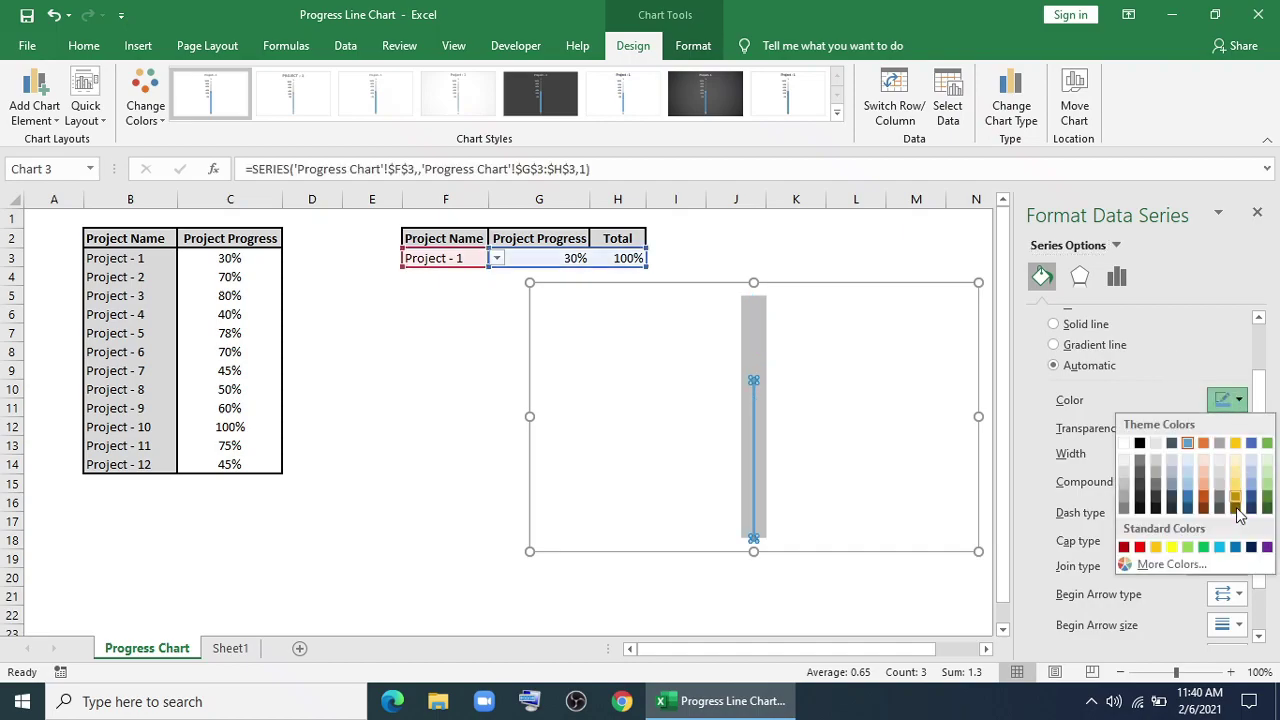
click(1251, 547)
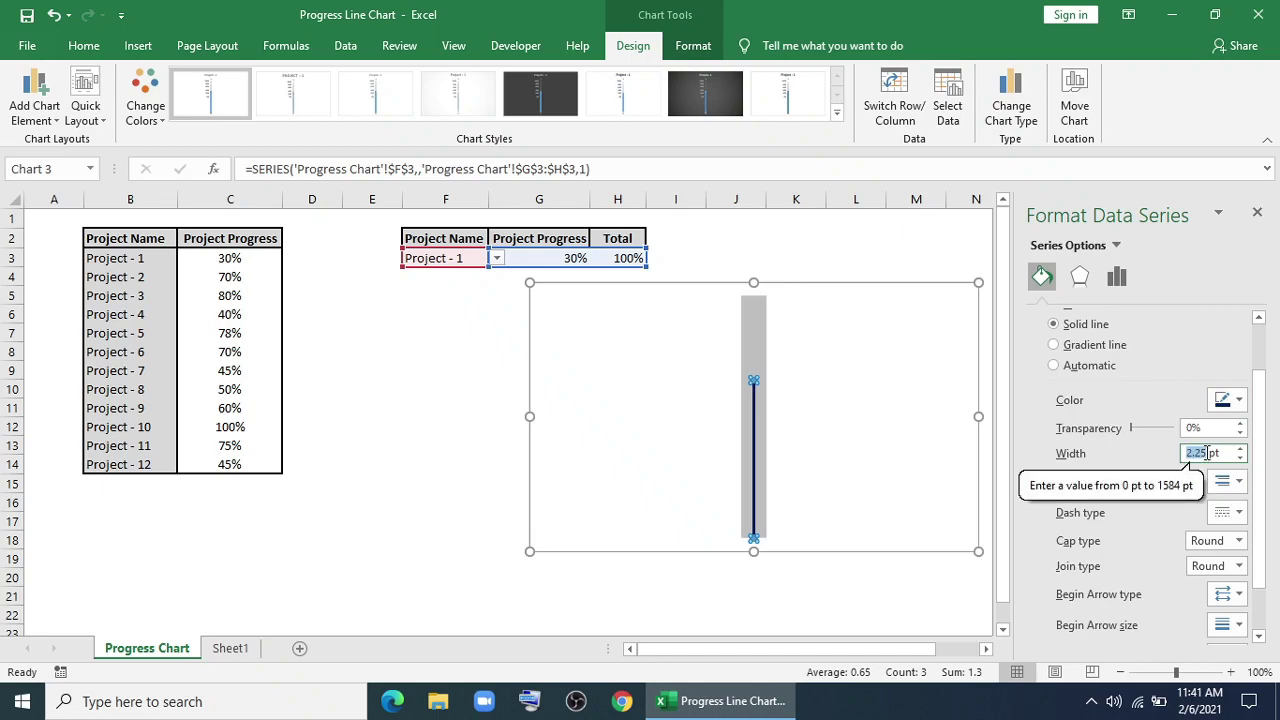
text(50)
key(Return)
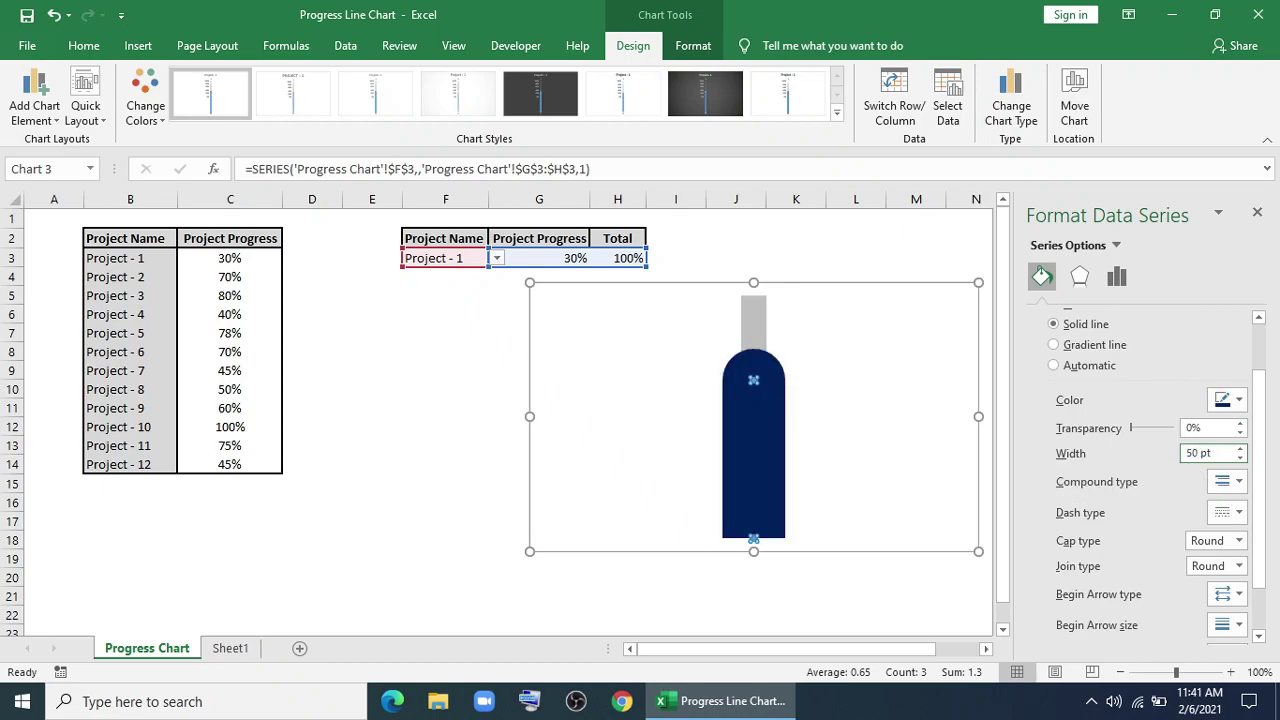
click(1240, 542)
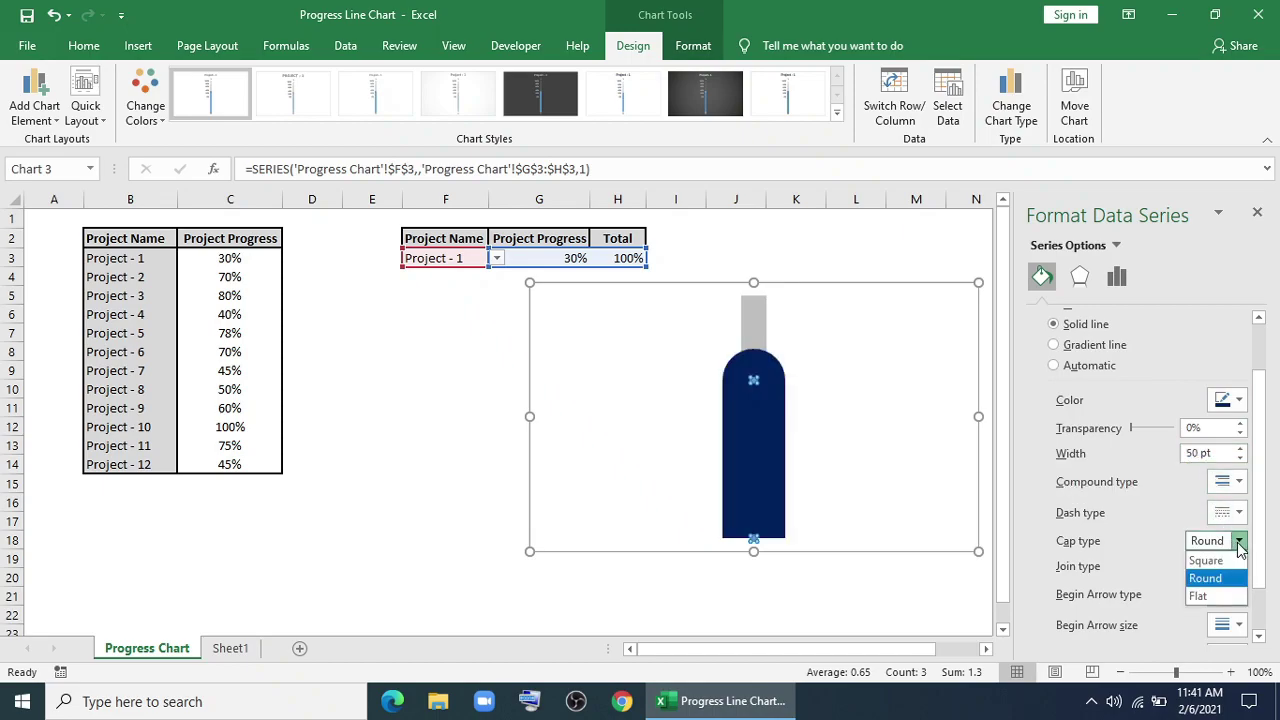
click(1238, 545)
click(1239, 567)
click(1228, 603)
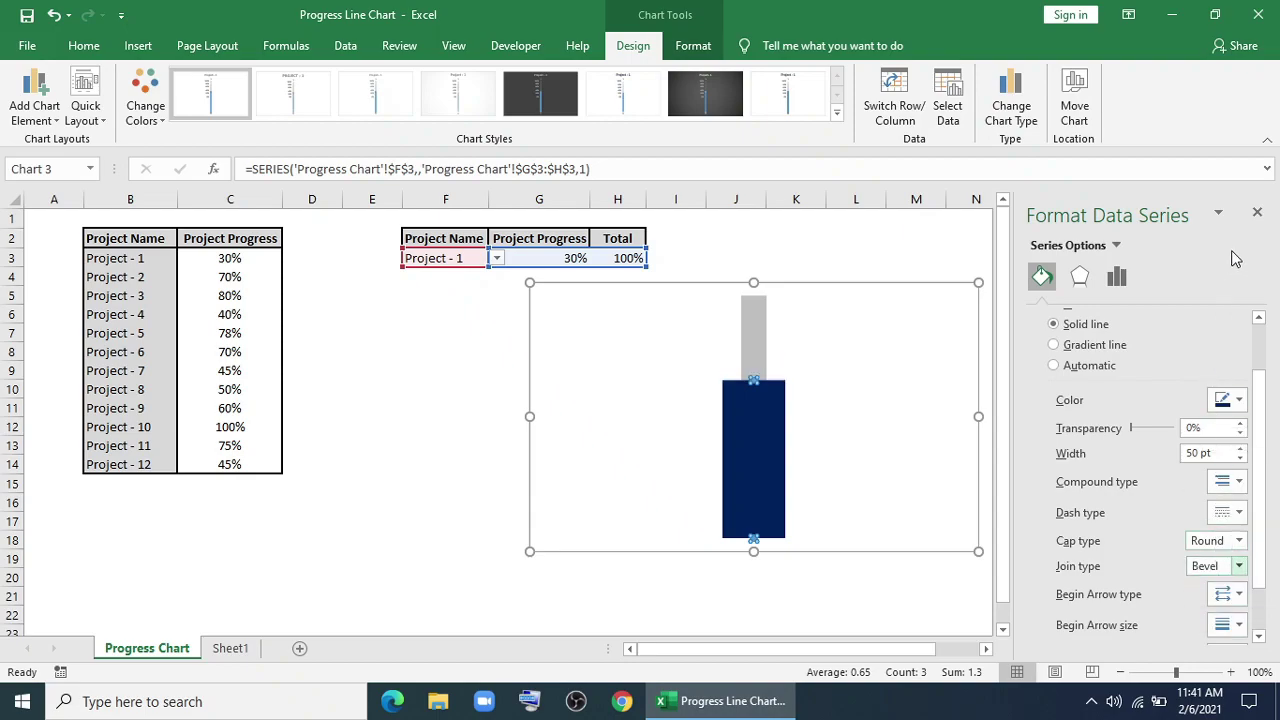
click(1258, 216)
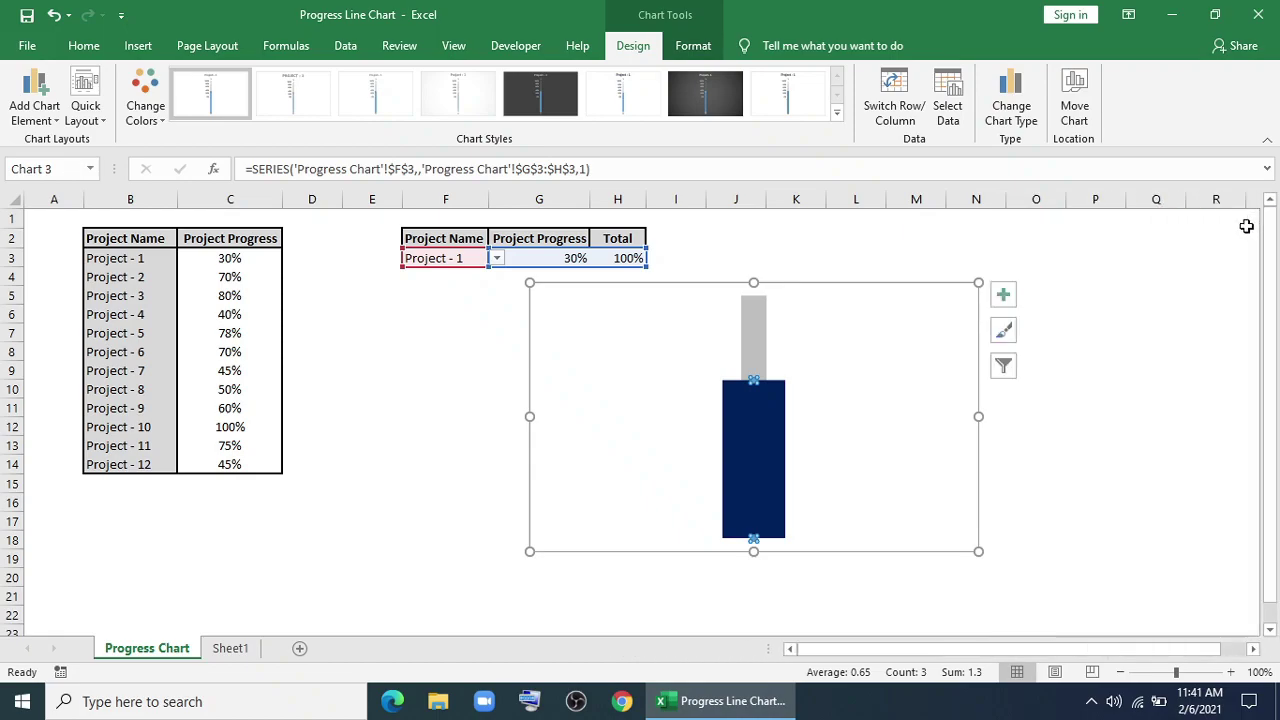
- Add a soft shadow to the dark-blue bar and the grey track, then nudge the chart left
click(693, 45)
click(525, 117)
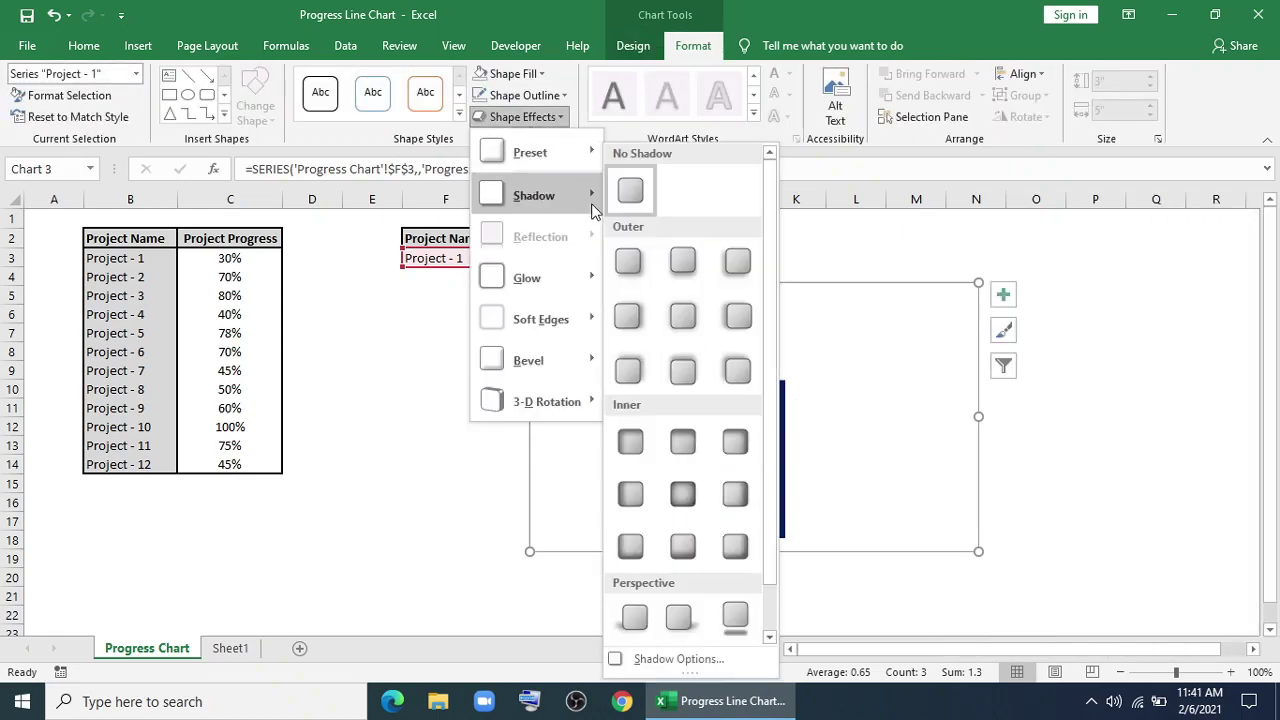
click(640, 278)
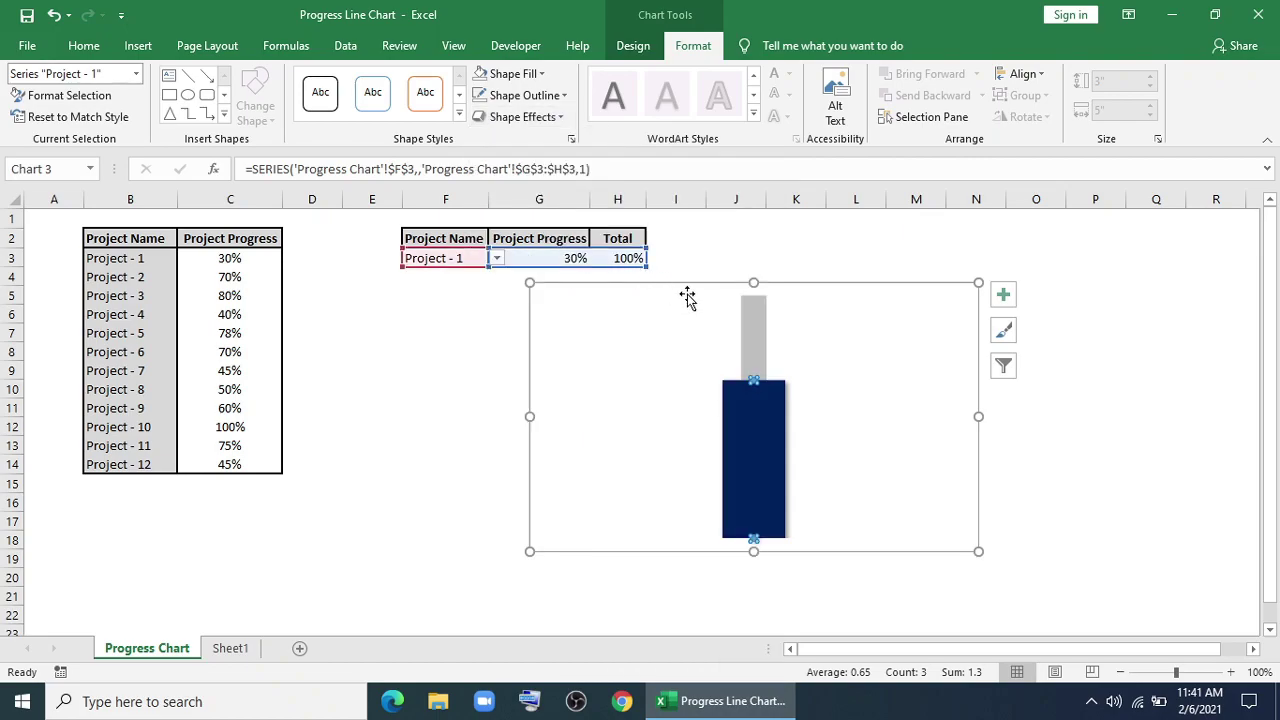
click(753, 340)
click(537, 118)
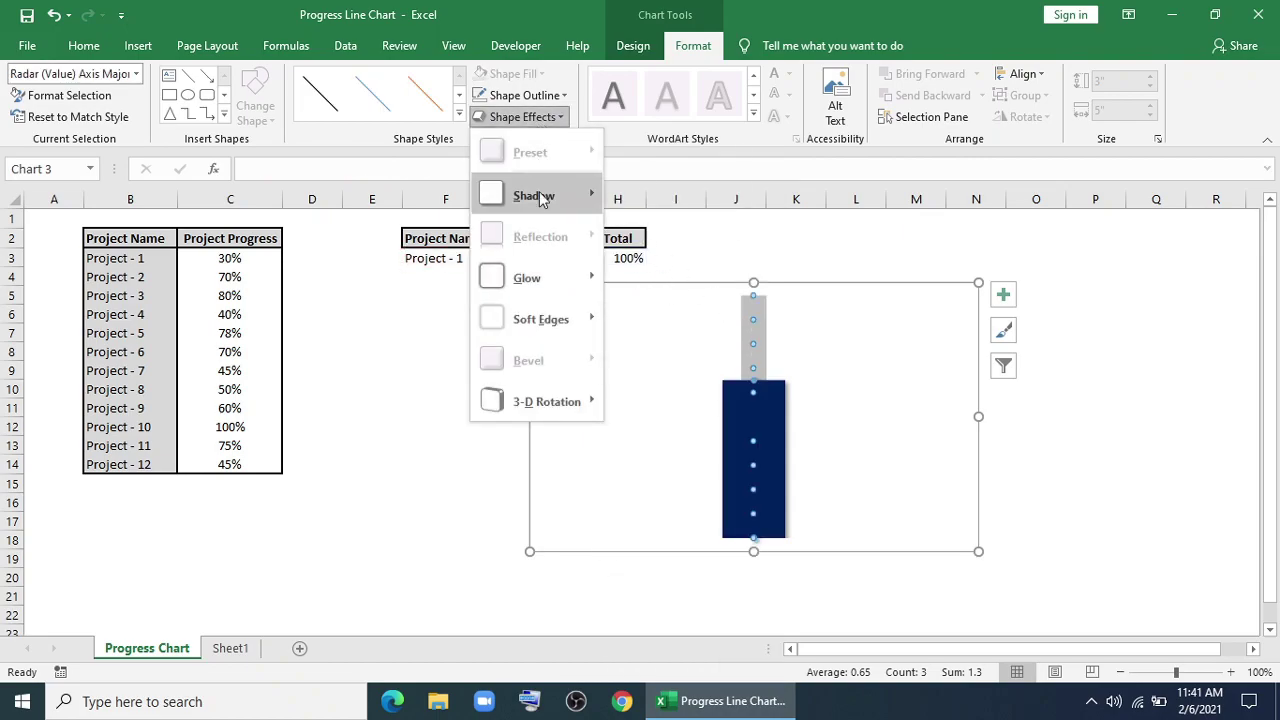
click(634, 256)
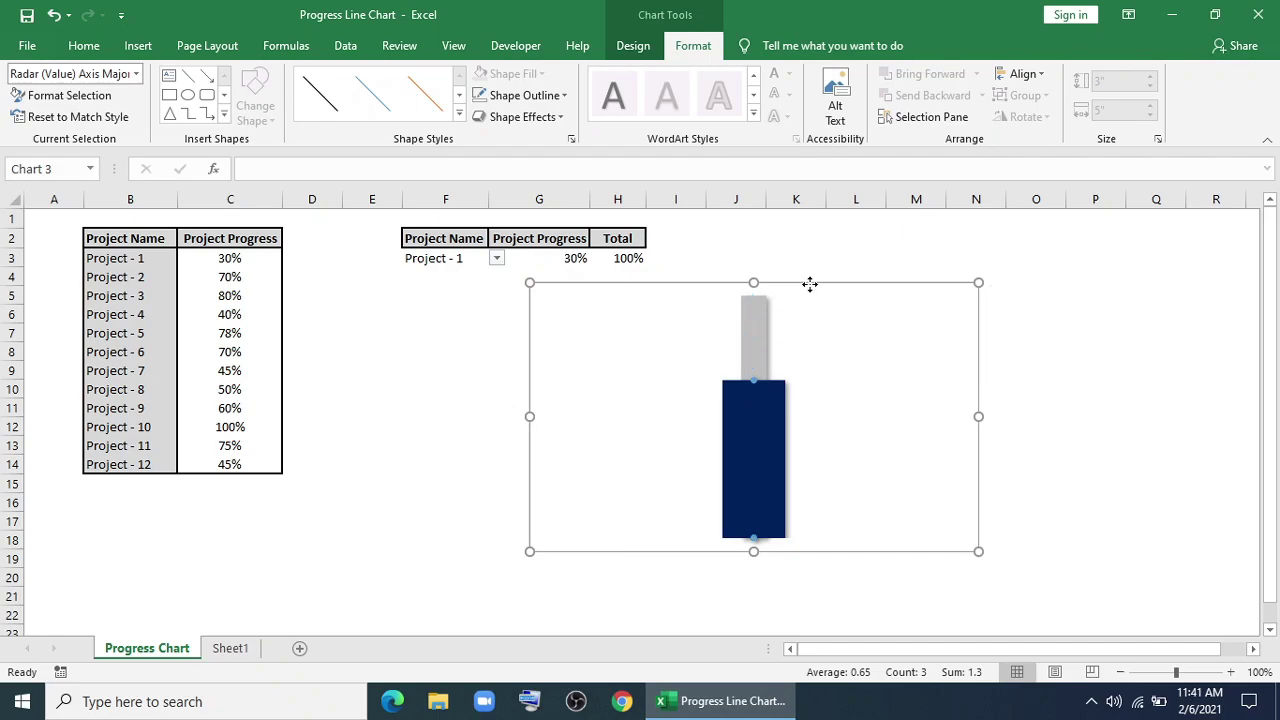
drag(813, 285, 746, 289)
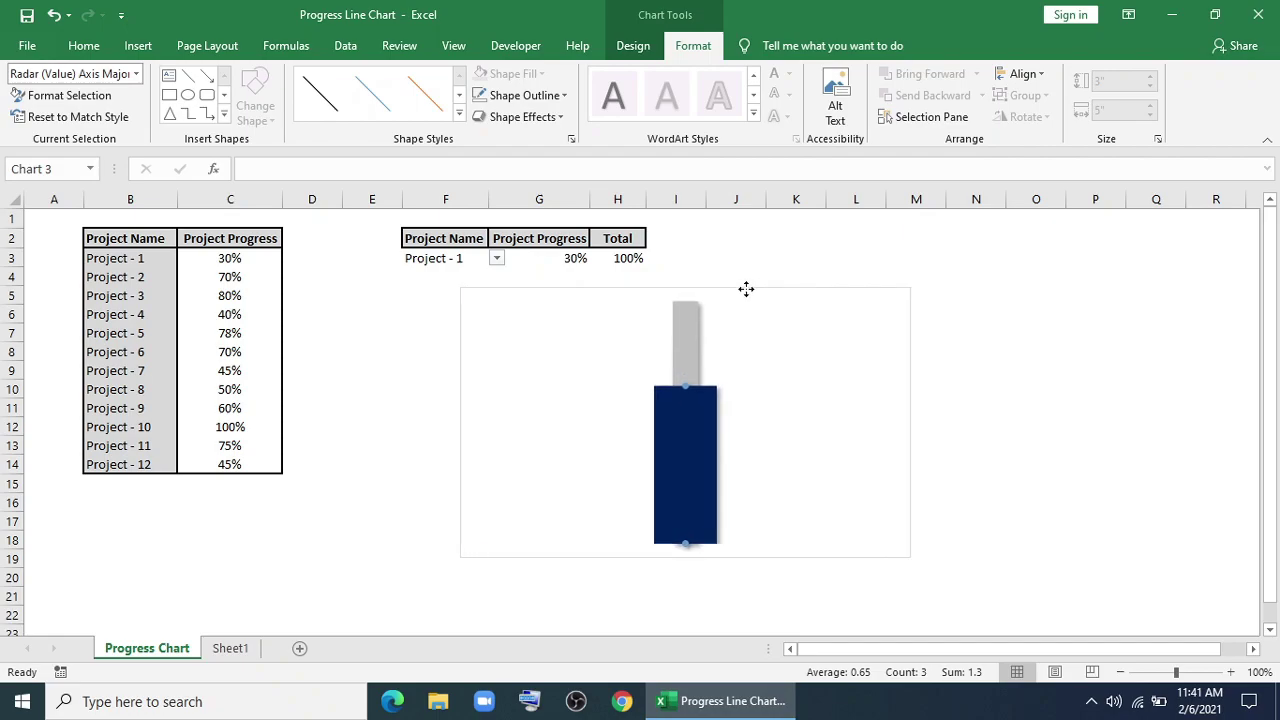
- Give the series markers a solid yellow 3 pt border
click(685, 390)
right_click(684, 386)
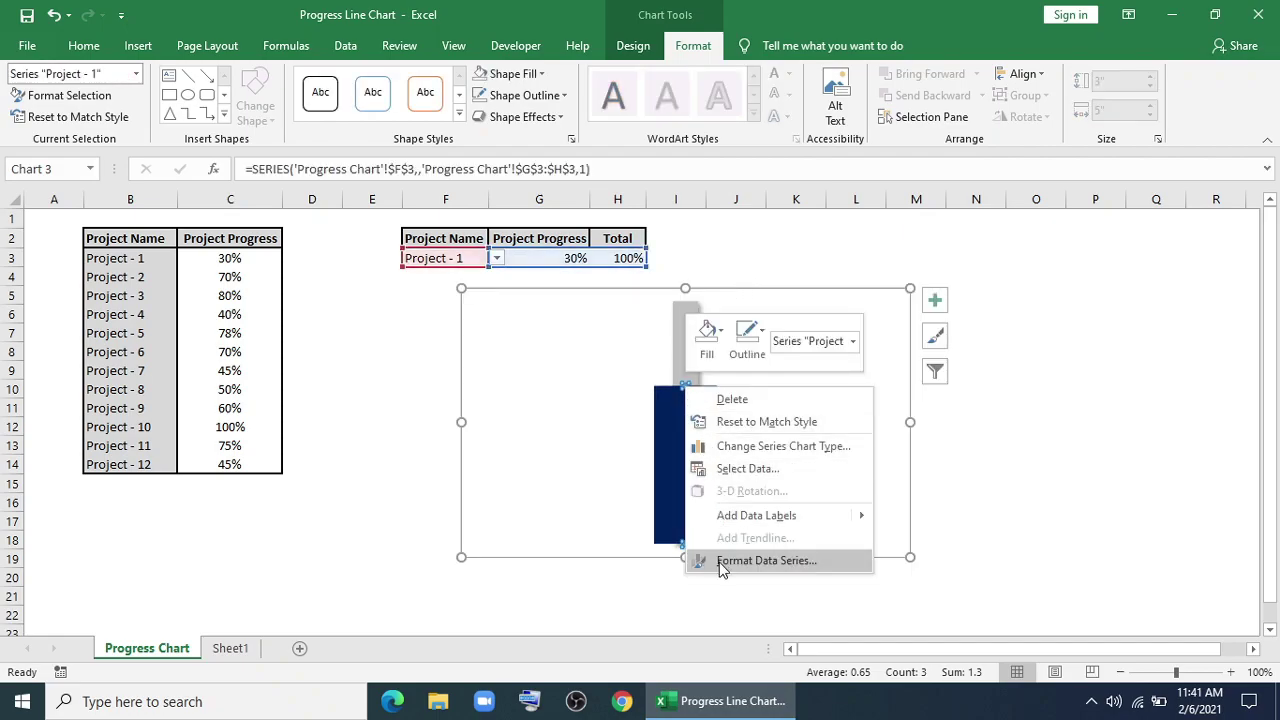
click(745, 560)
click(1042, 276)
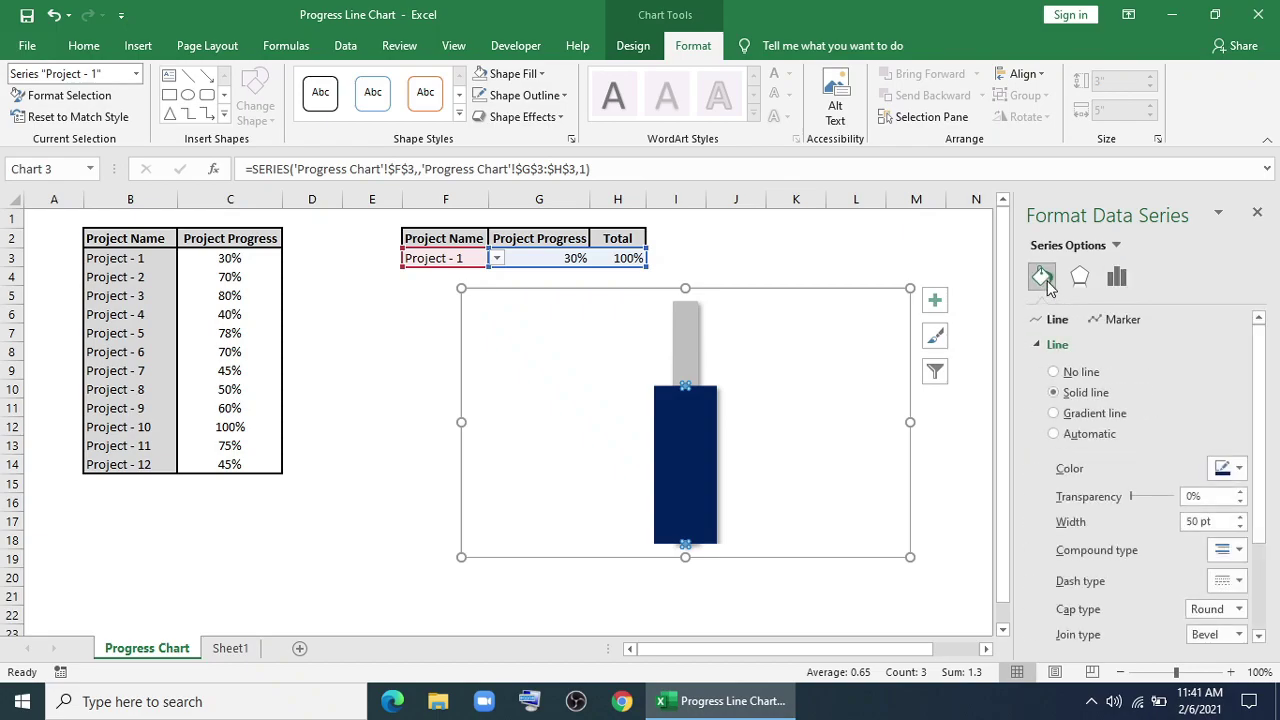
click(1100, 321)
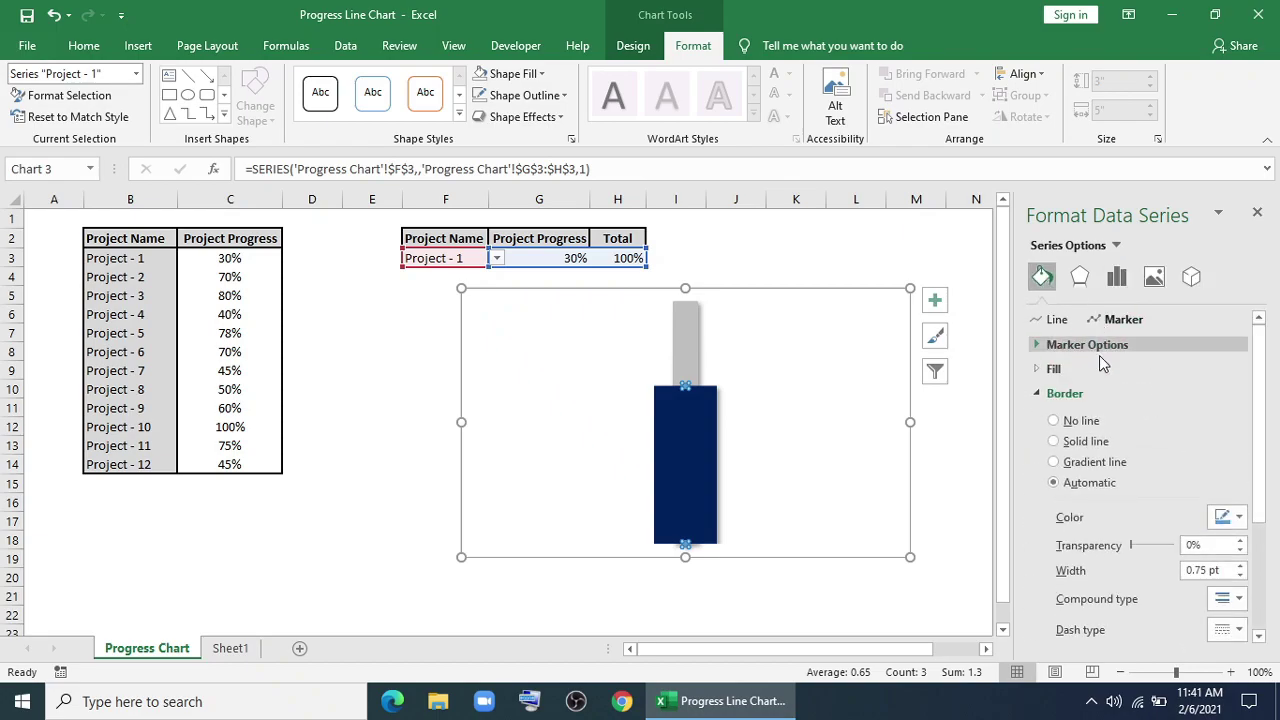
click(1089, 445)
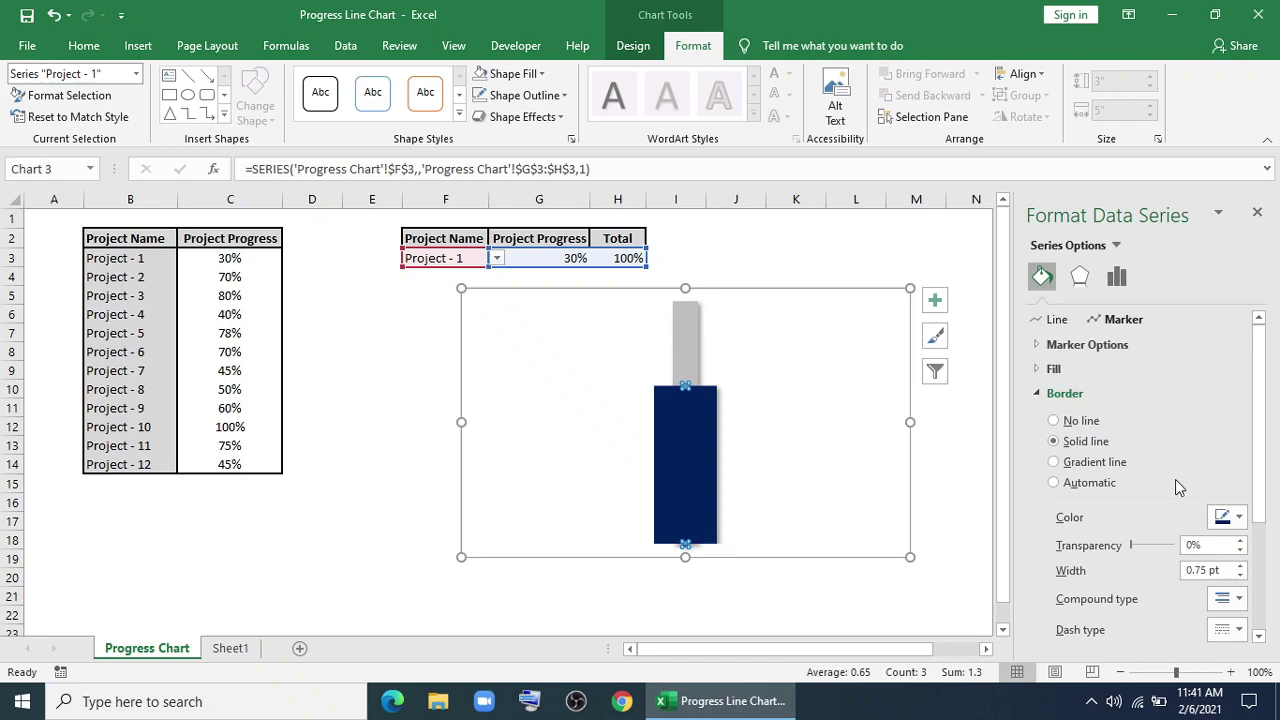
click(1222, 518)
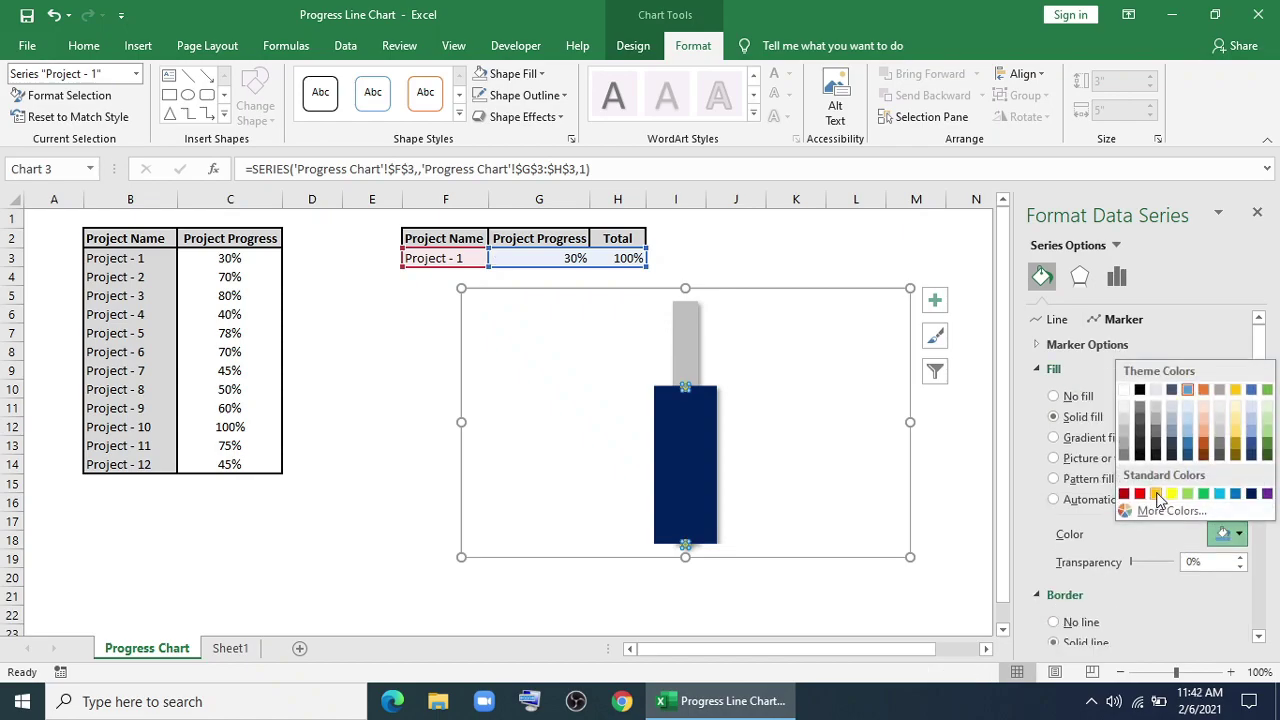
click(1110, 474)
scroll(1185, 530, down, 1)
click(1240, 522)
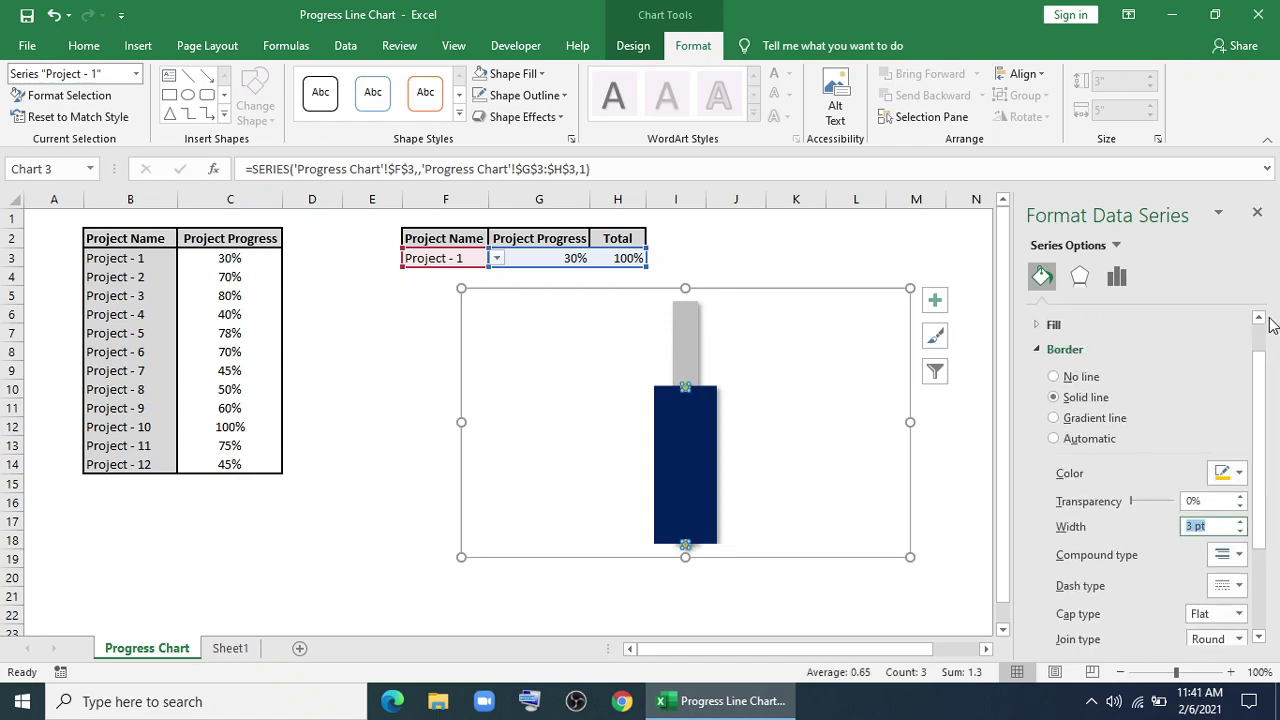
click(1258, 214)
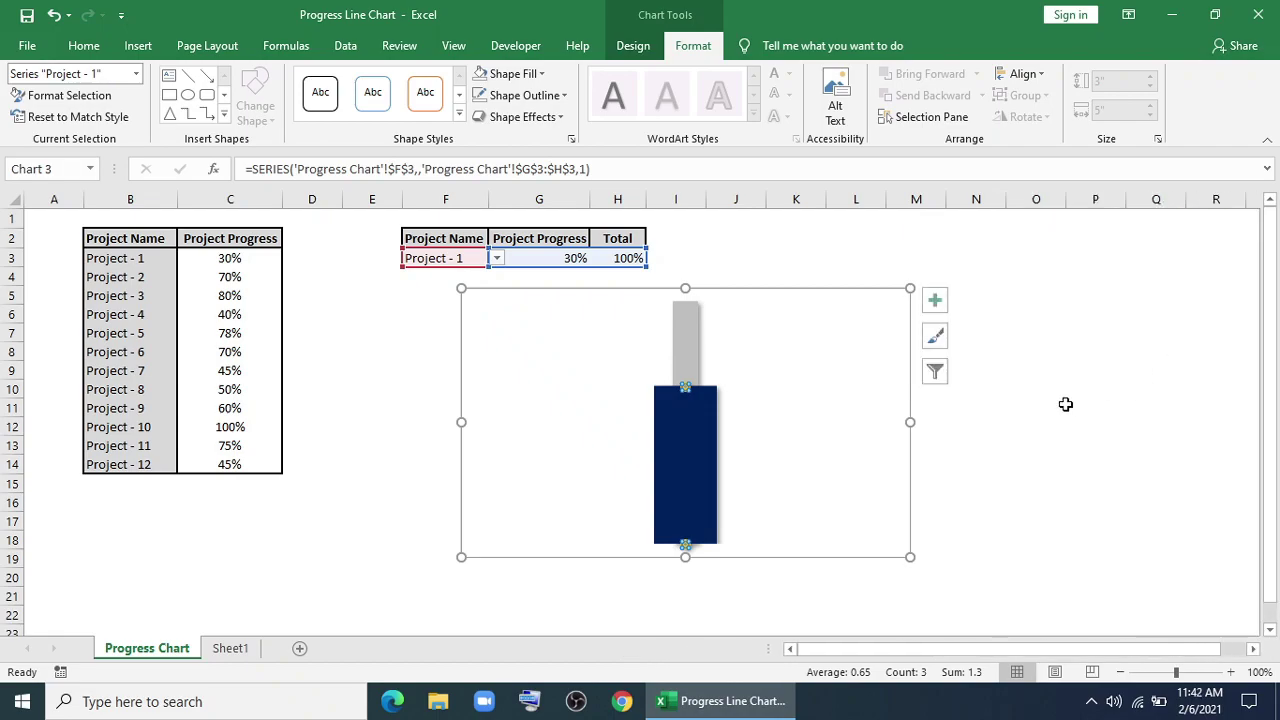
click(1066, 406)
- Remove the chart's border outline and move the chart further right
click(880, 320)
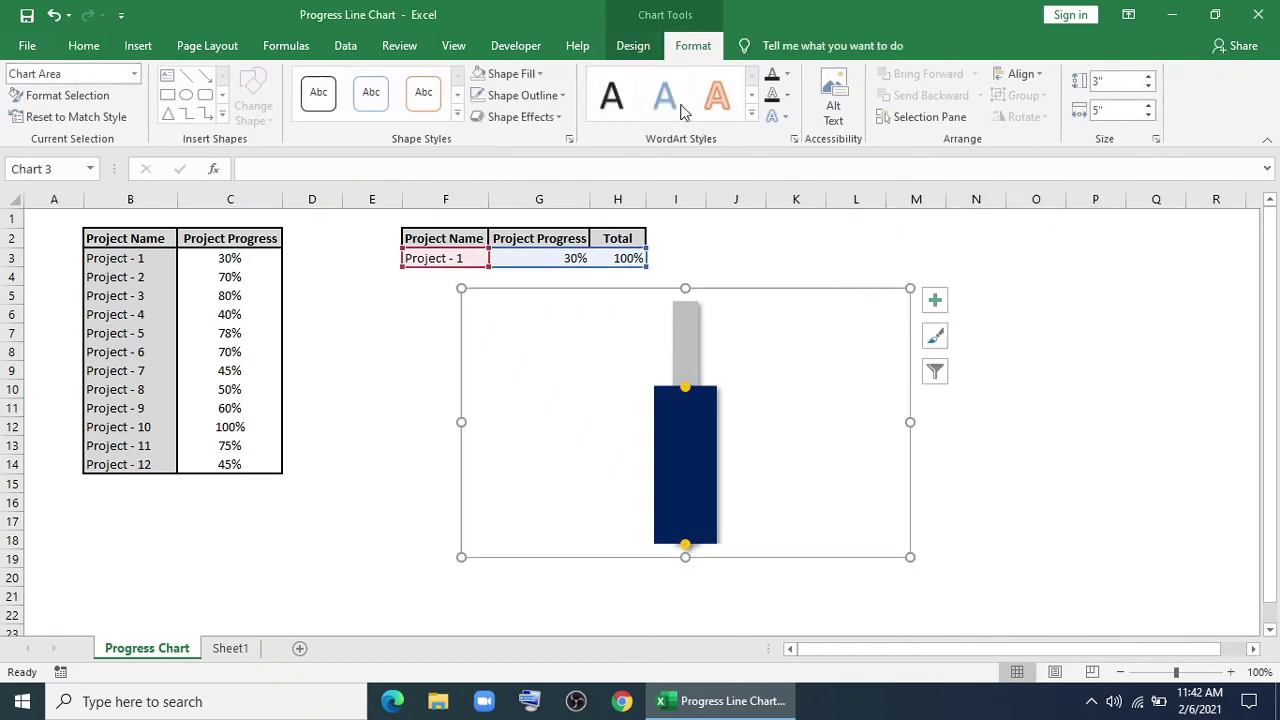
click(545, 95)
click(524, 284)
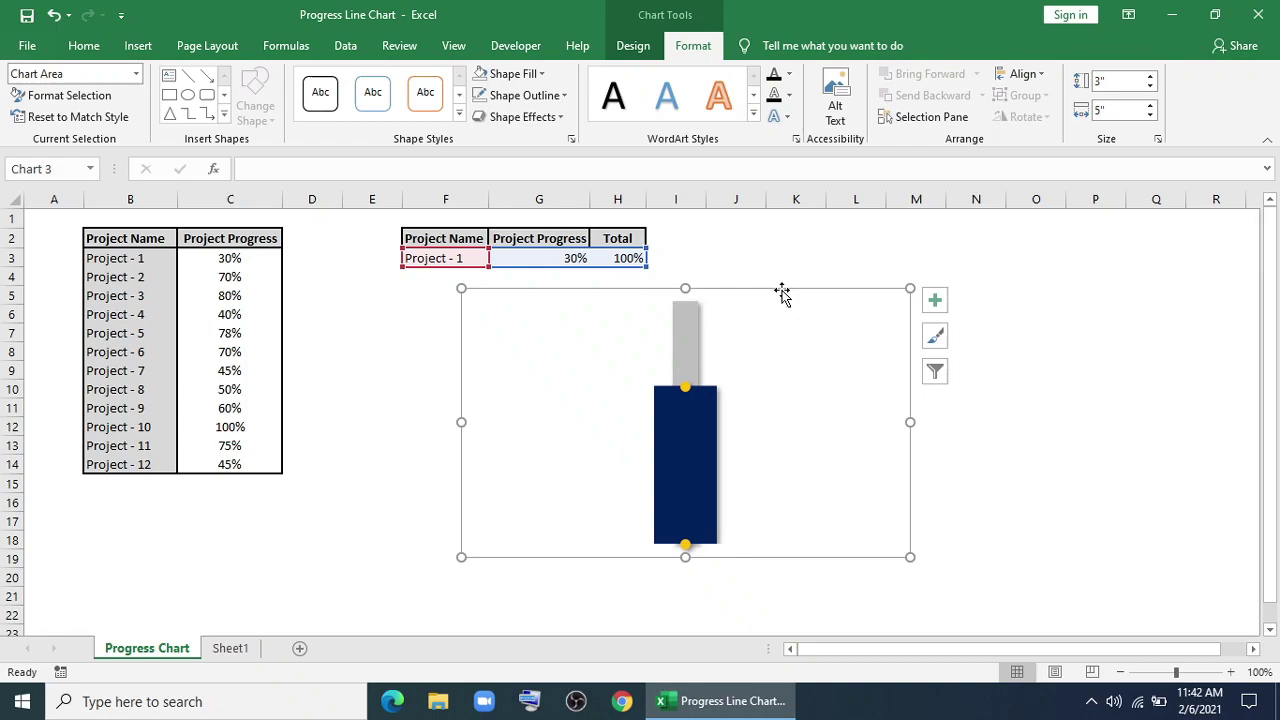
drag(782, 294, 879, 290)
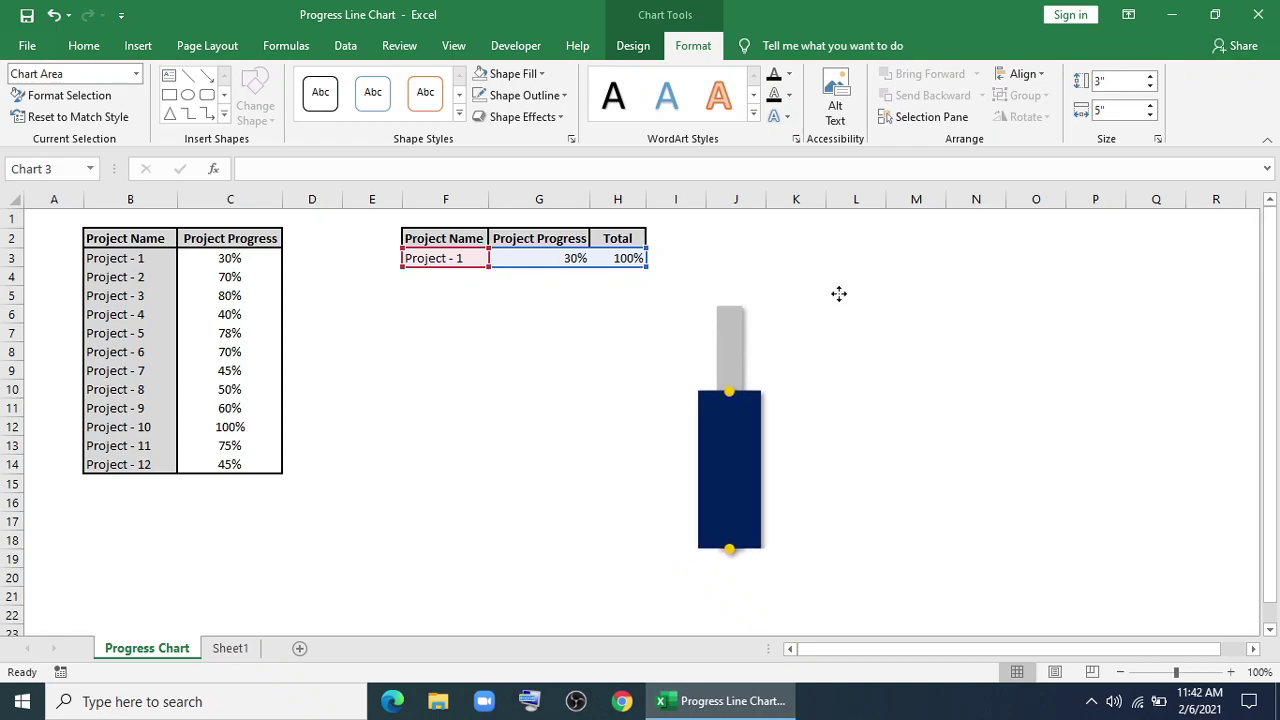
- Draw a text box over the middle of the progress bar
click(1120, 408)
click(138, 45)
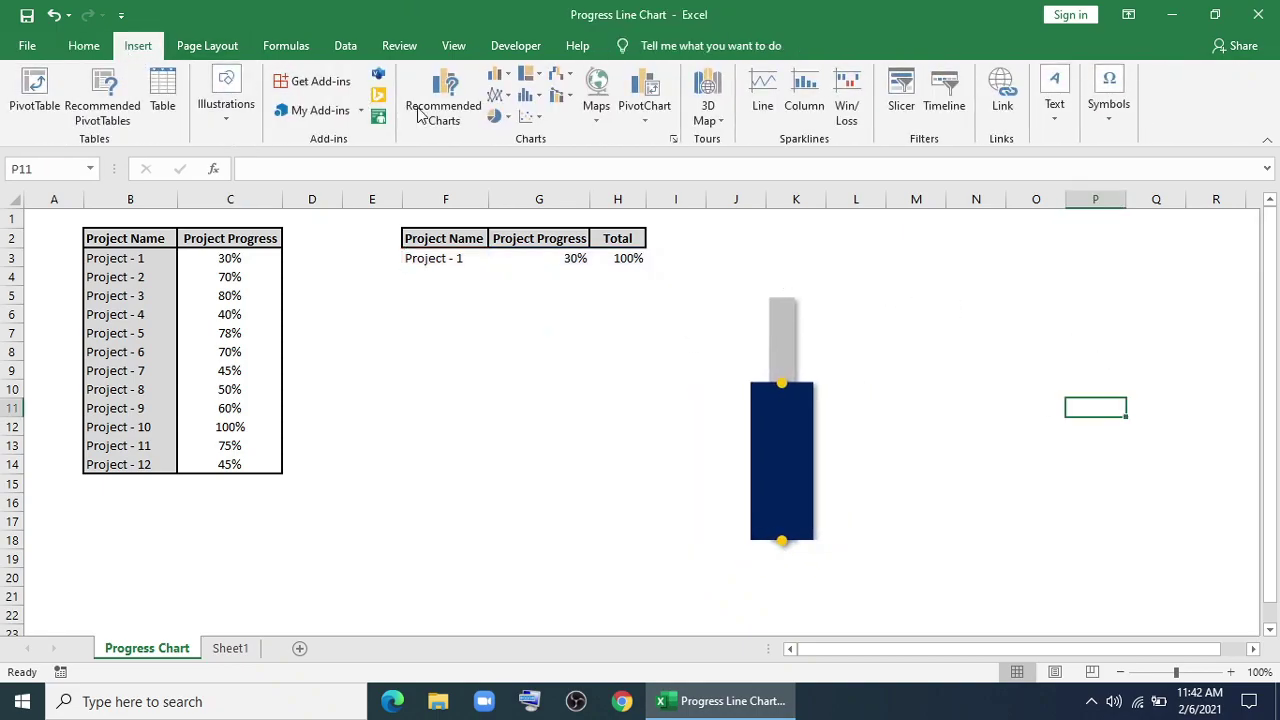
click(1054, 100)
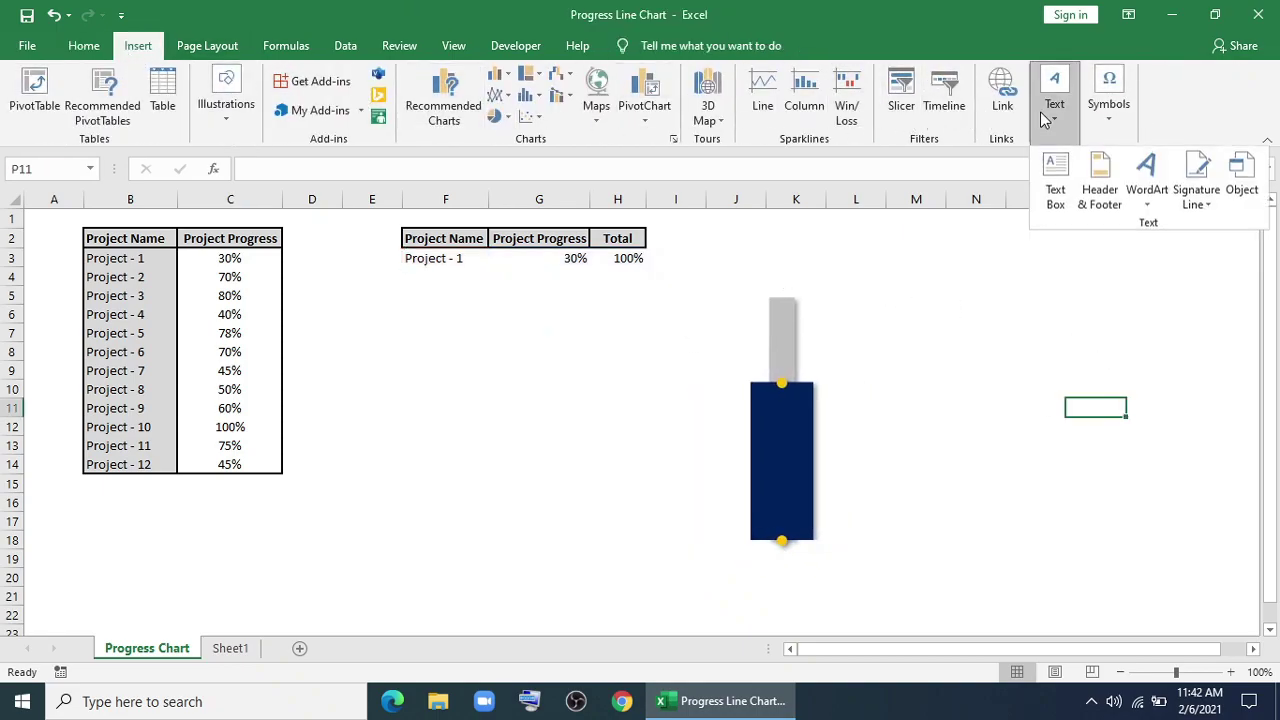
click(1055, 195)
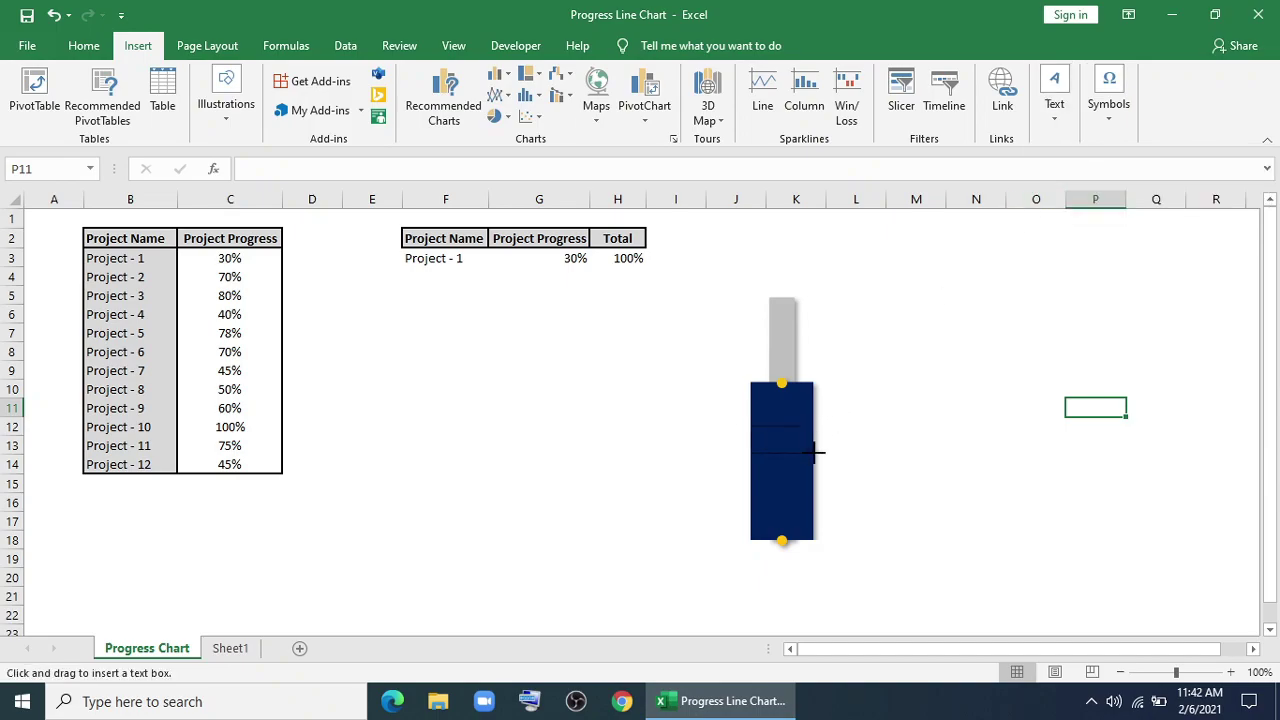
drag(829, 453, 825, 456)
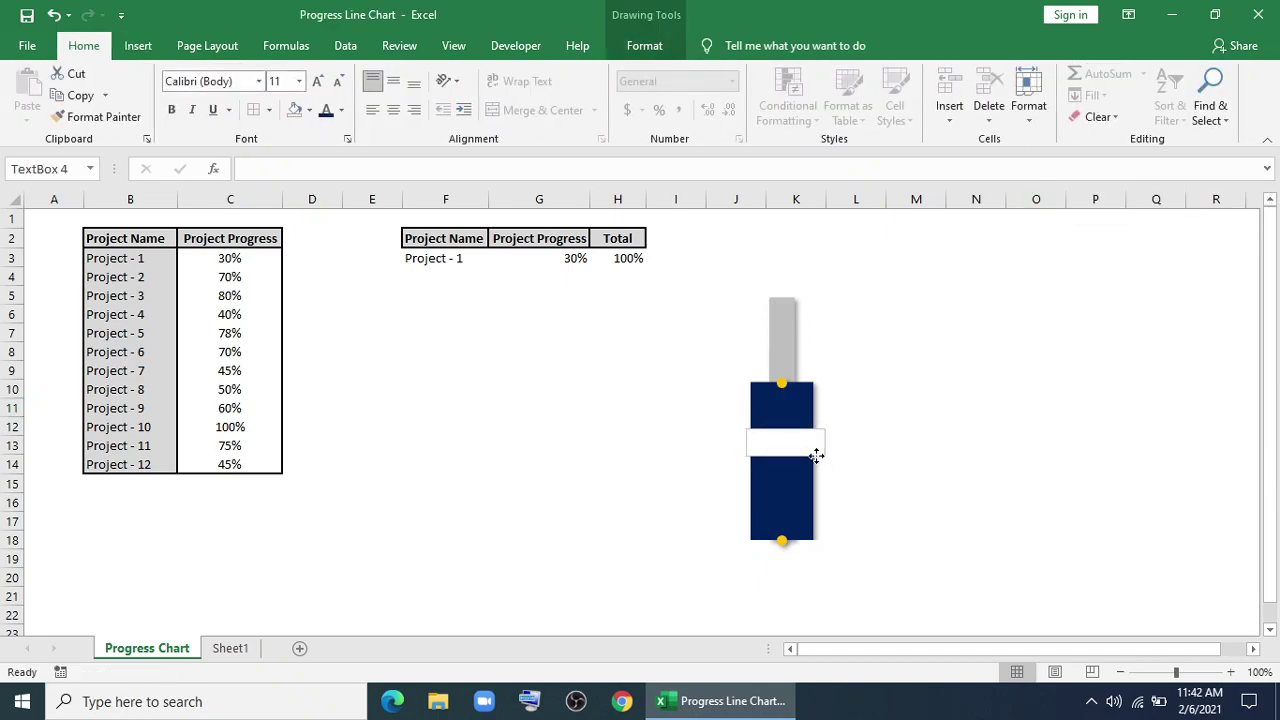
- Make the text box transparent with no outline and link it to cell G3
click(651, 52)
click(462, 73)
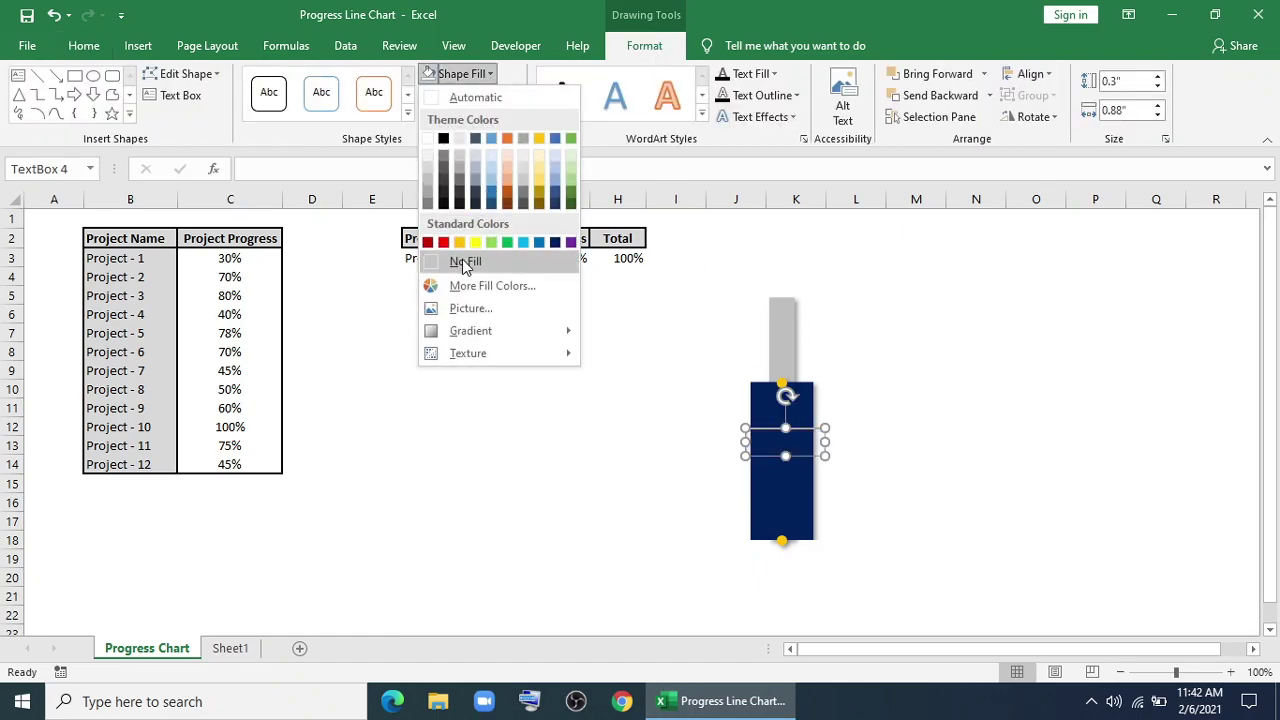
click(452, 257)
click(487, 100)
click(489, 279)
click(396, 172)
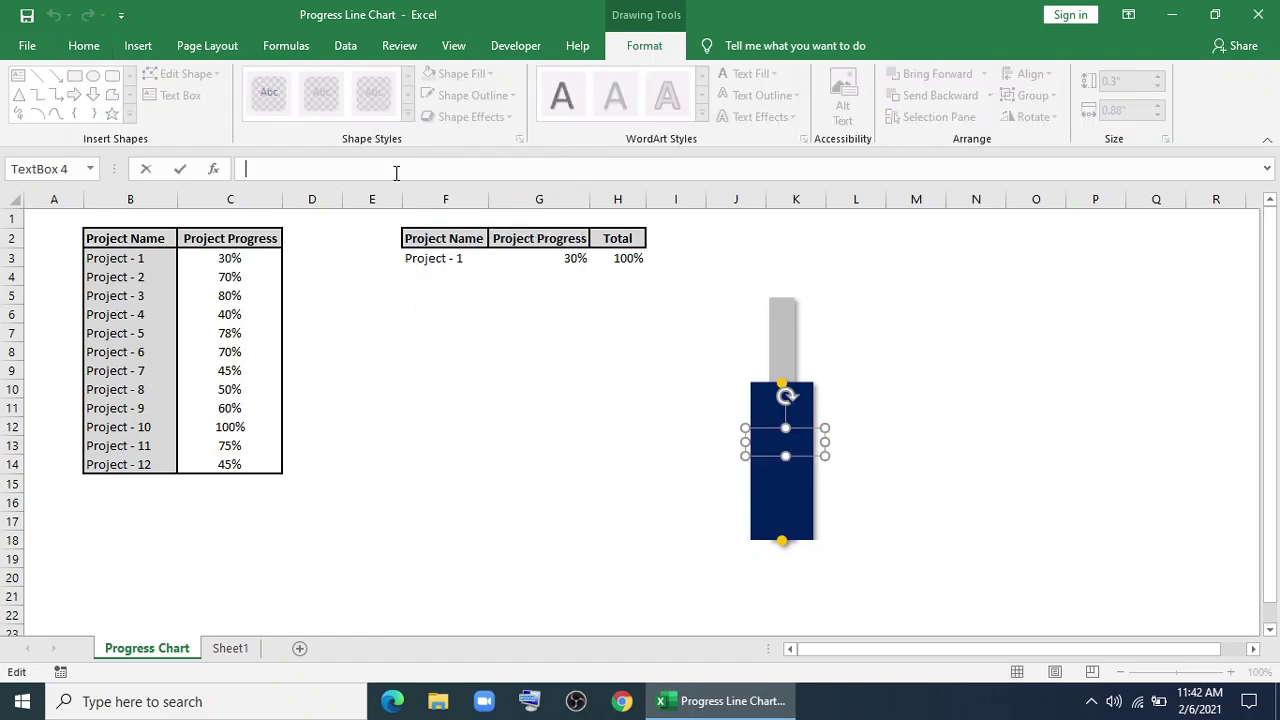
click(531, 258)
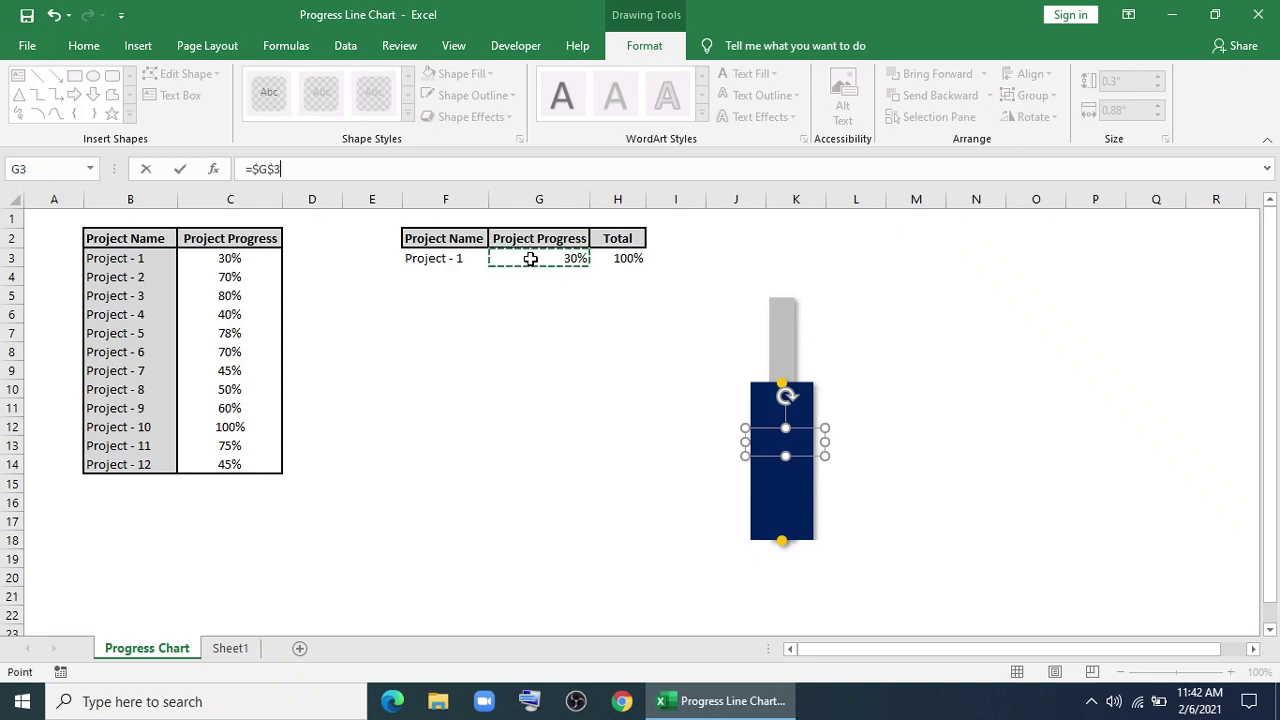
key(Return)
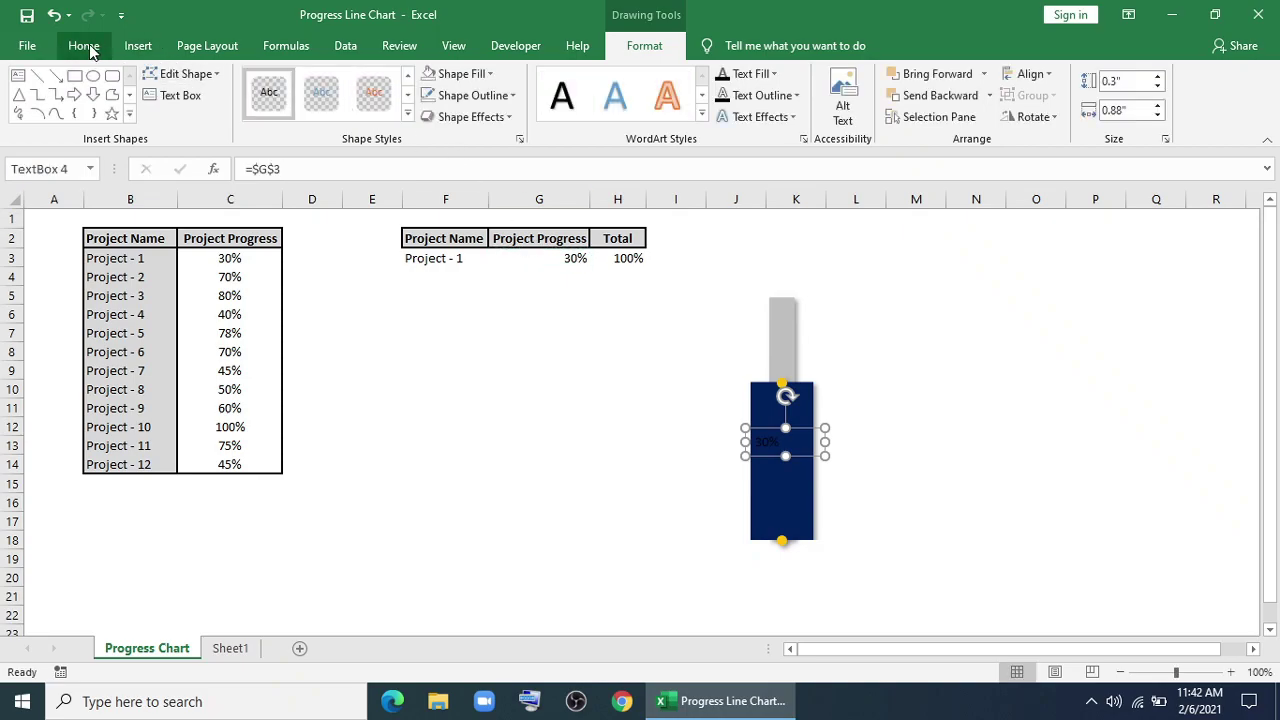
- Style the 30% label in enlarged white Arial Black and centre it on the bar
click(86, 45)
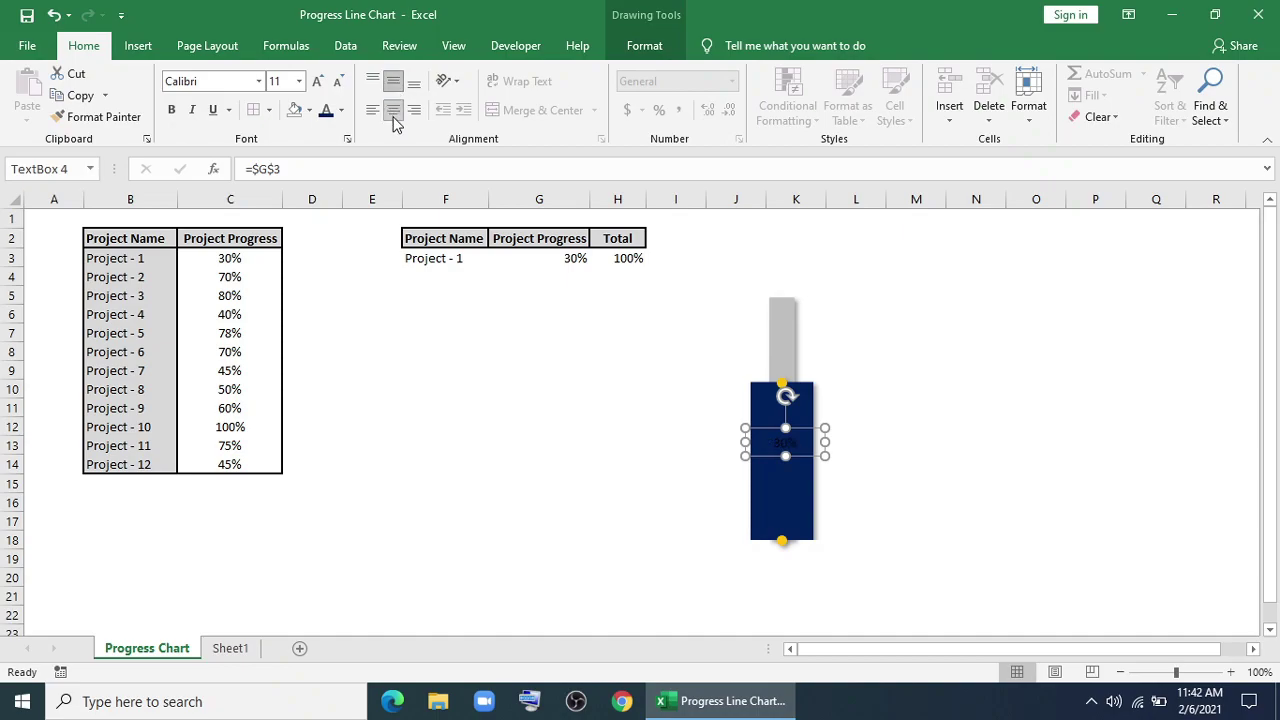
click(260, 81)
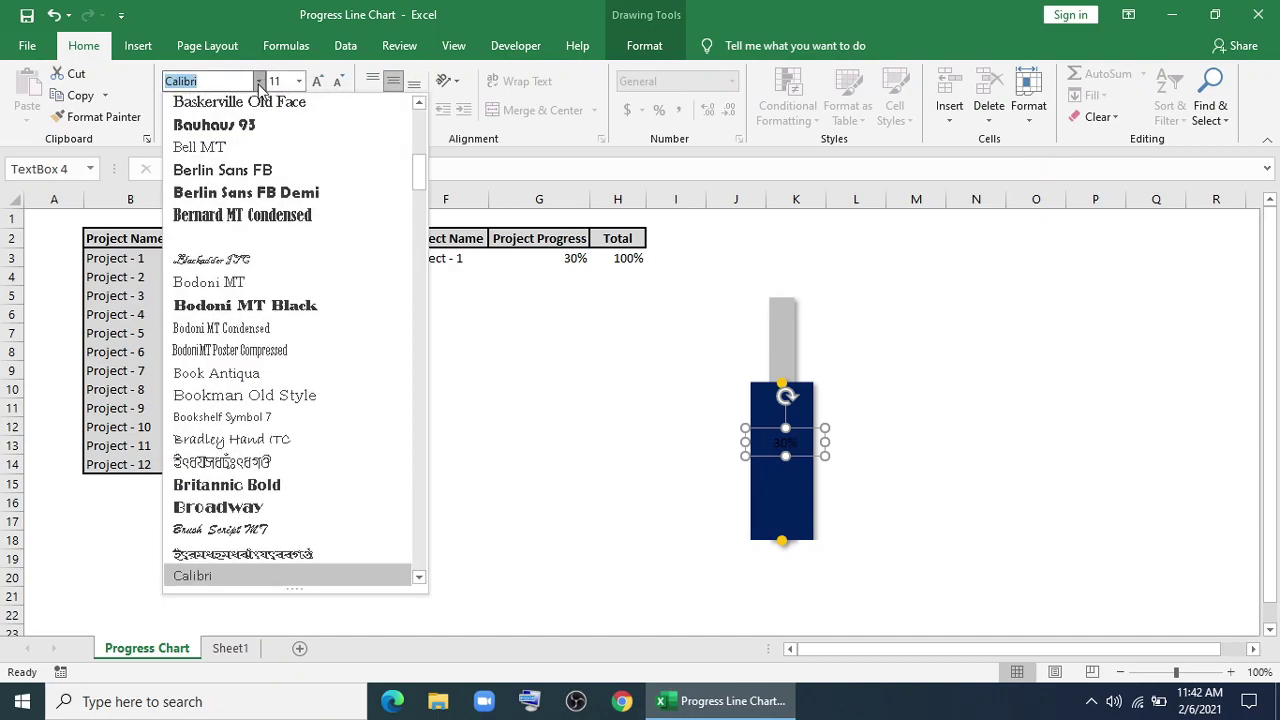
scroll(257, 214, up, 5)
scroll(250, 190, up, 3)
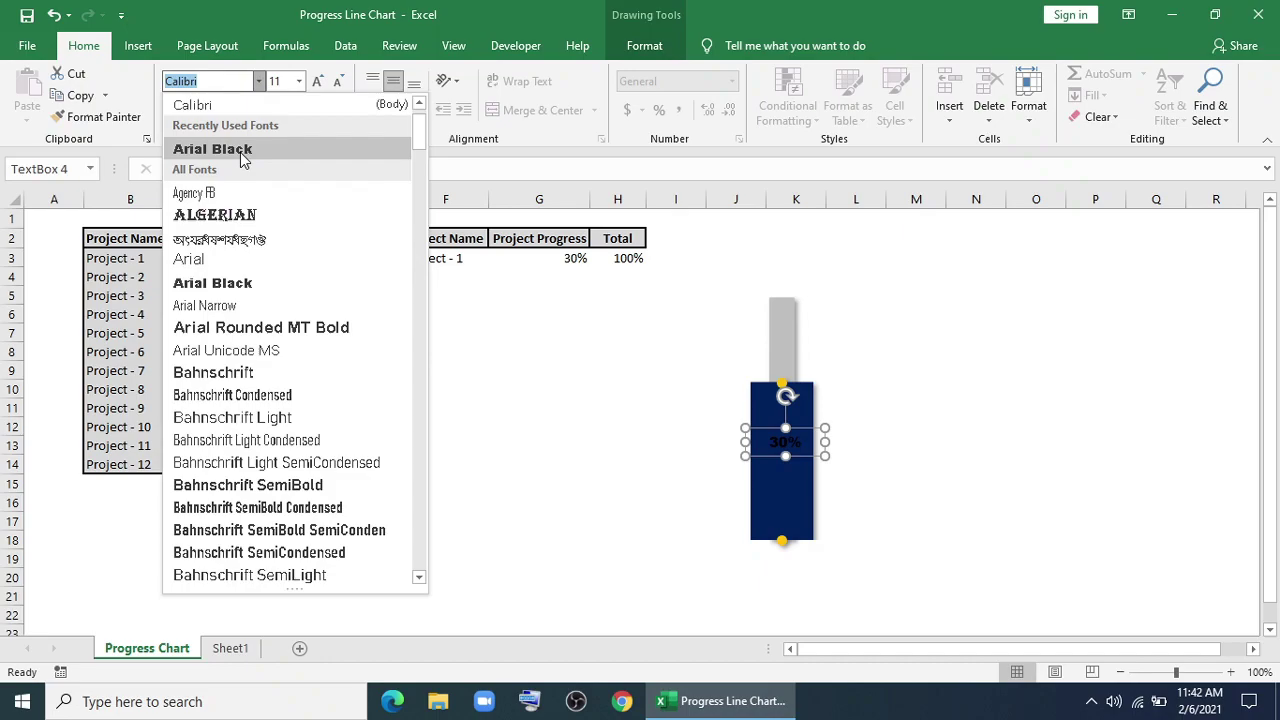
click(243, 158)
click(341, 110)
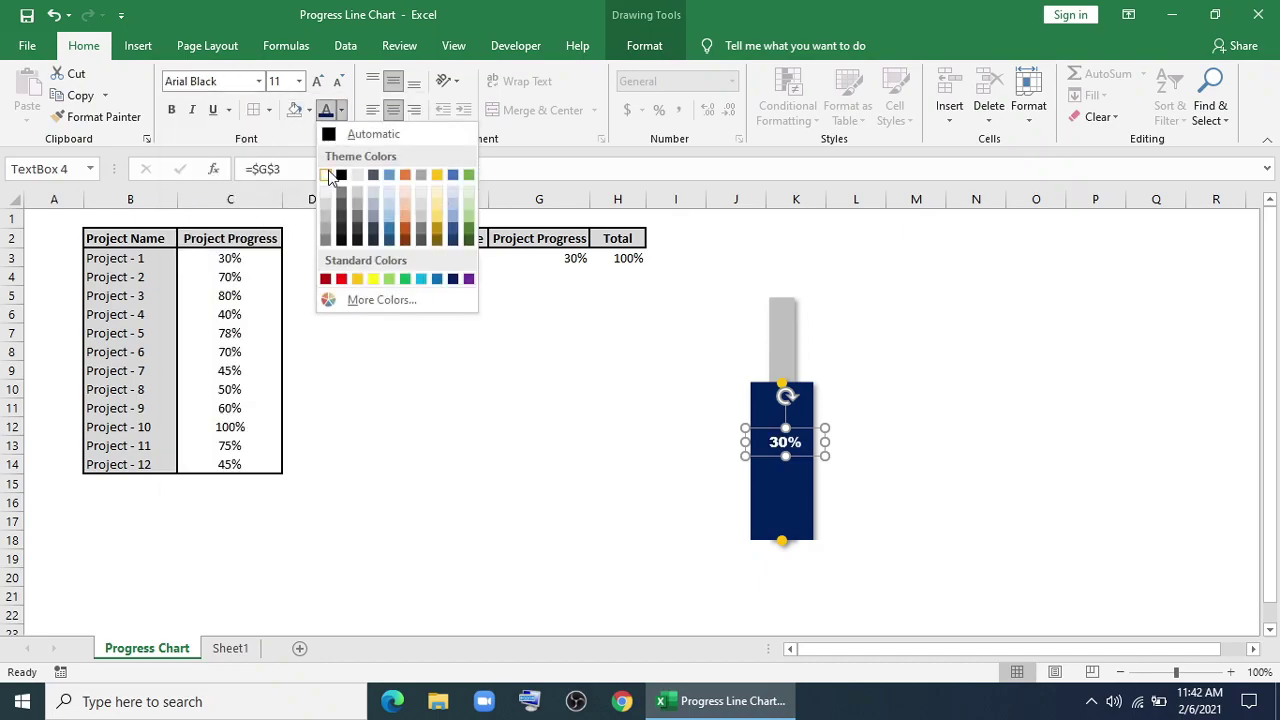
click(328, 175)
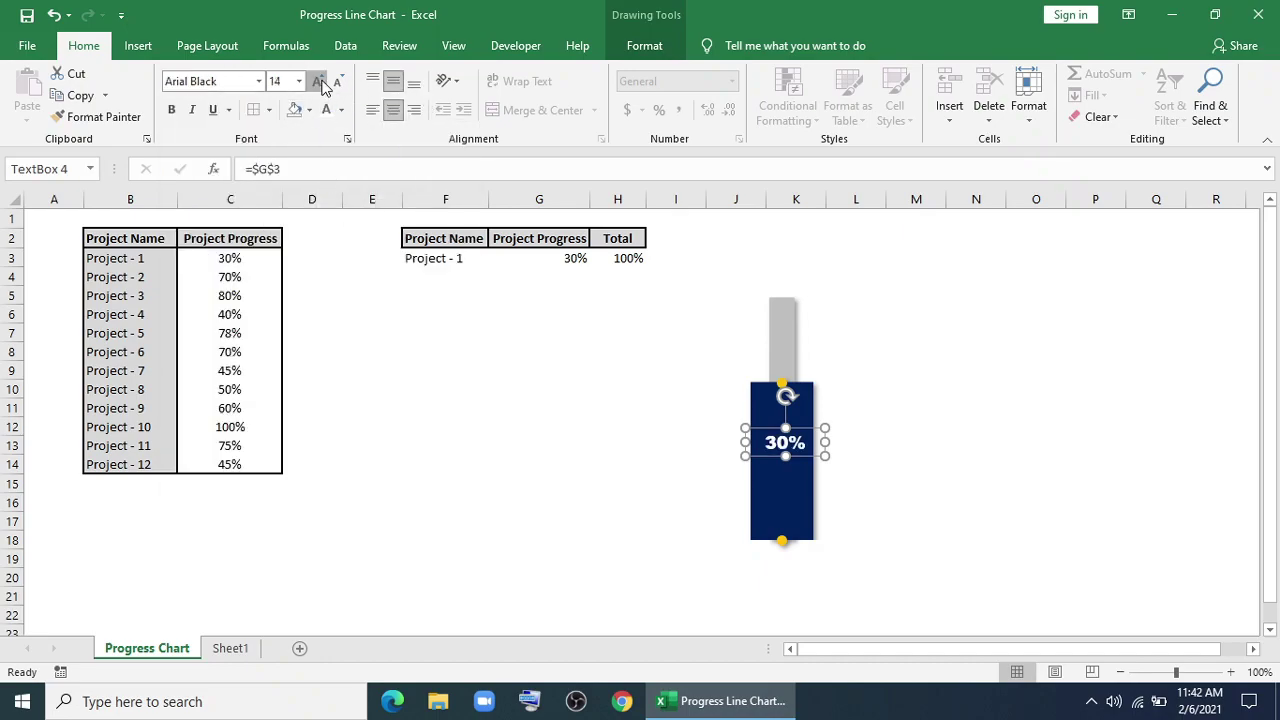
click(320, 82)
drag(748, 443, 740, 443)
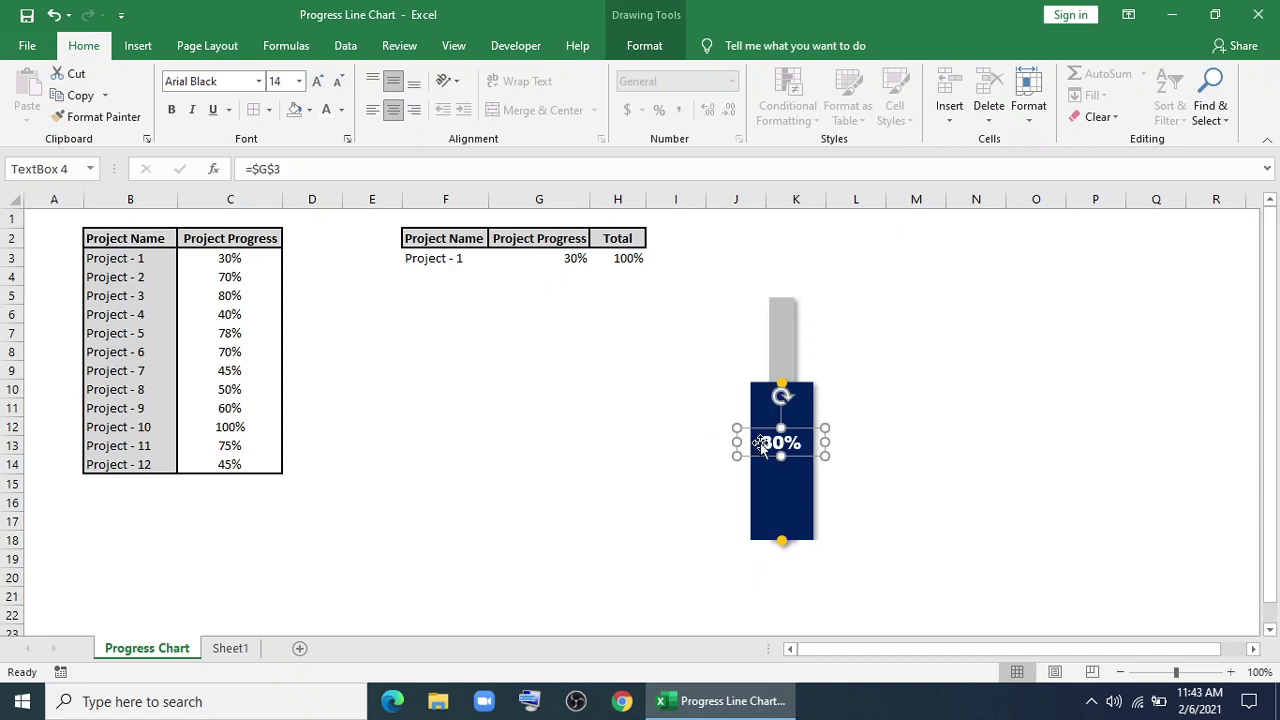
click(903, 400)
- Draw a text box below the bar and link it to cell F3 so it shows Project - 1
click(1048, 426)
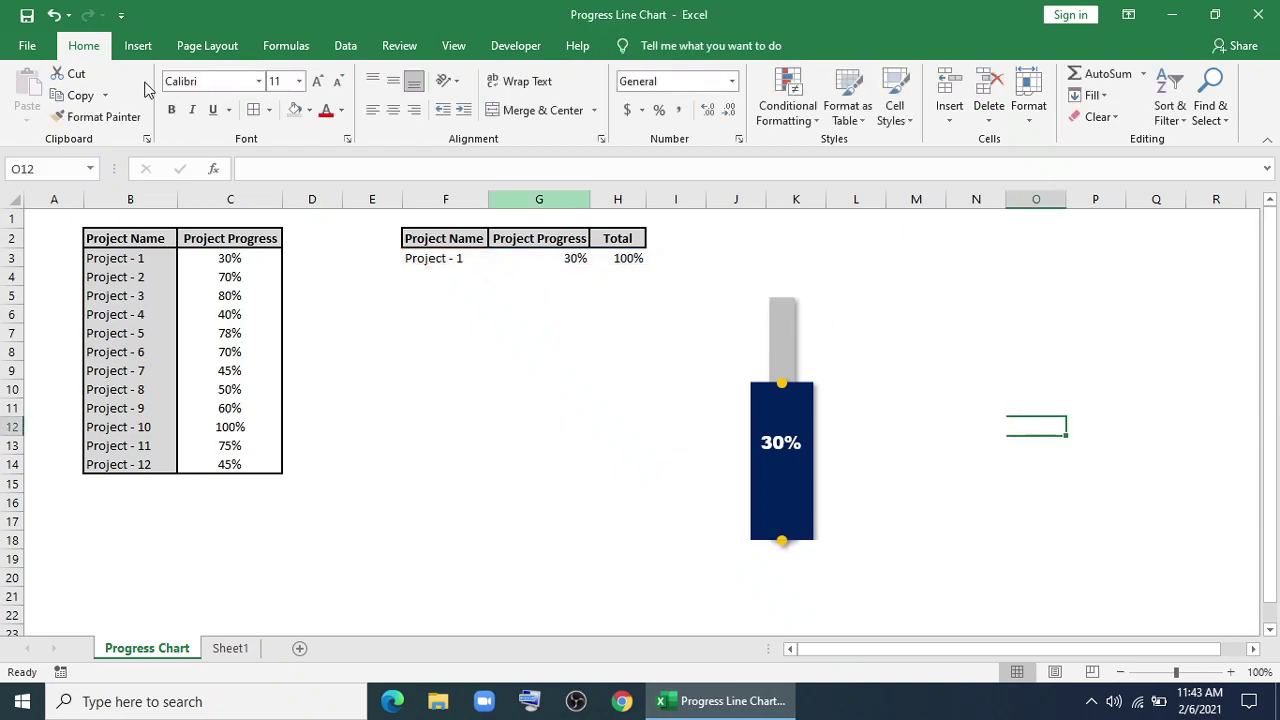
click(138, 45)
click(1054, 95)
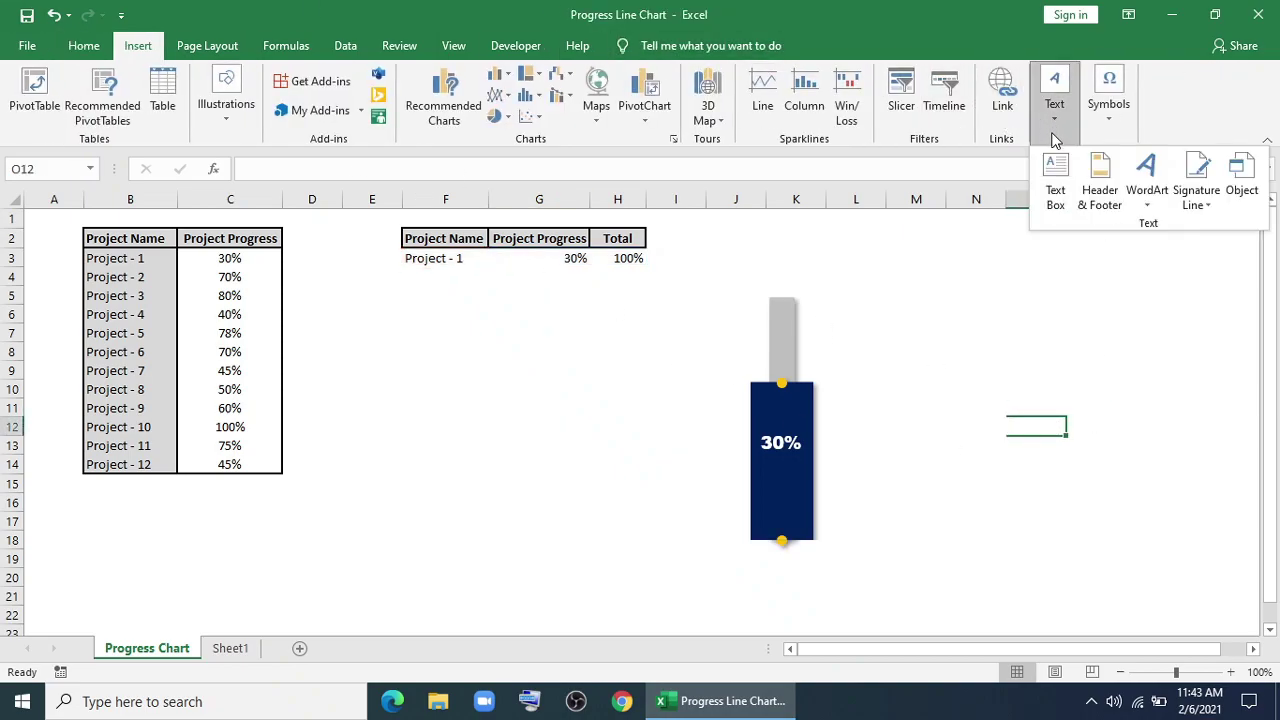
click(1057, 190)
mouse_move(583, 419)
mouse_down()
mouse_move(733, 451)
mouse_move(808, 591)
mouse_move(832, 584)
mouse_up()
click(330, 170)
text(=)
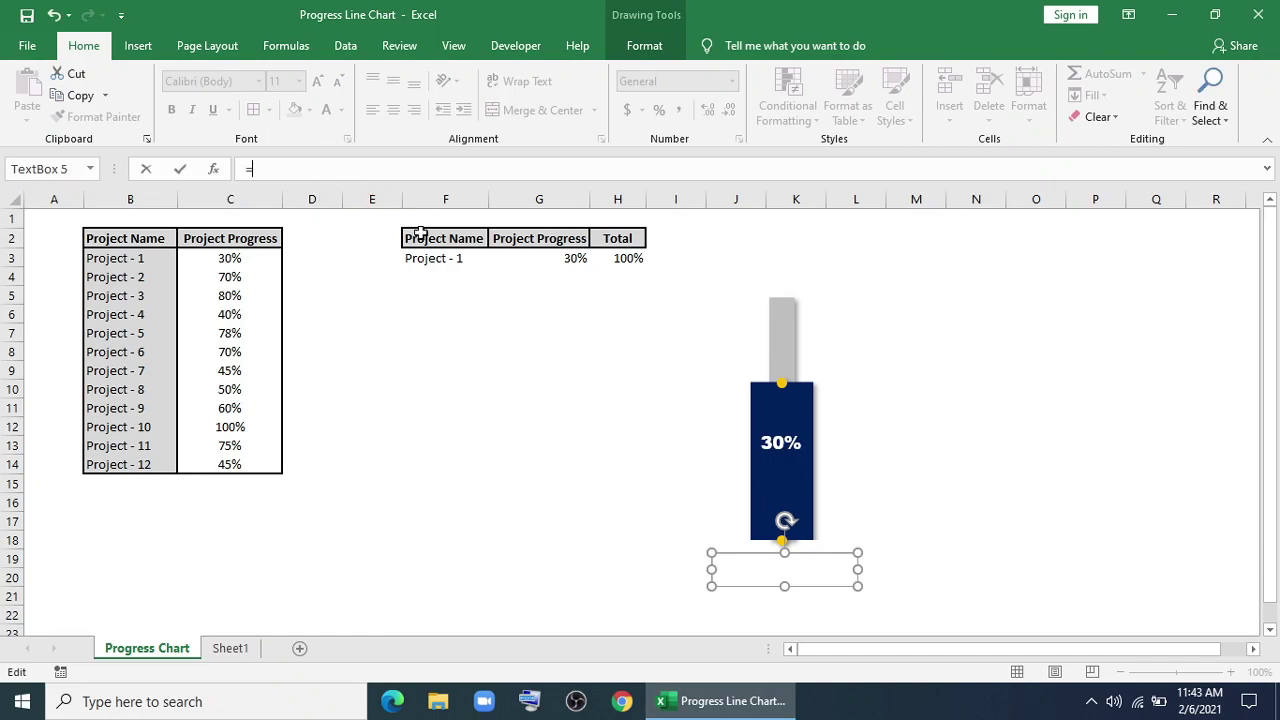
click(430, 257)
key(Return)
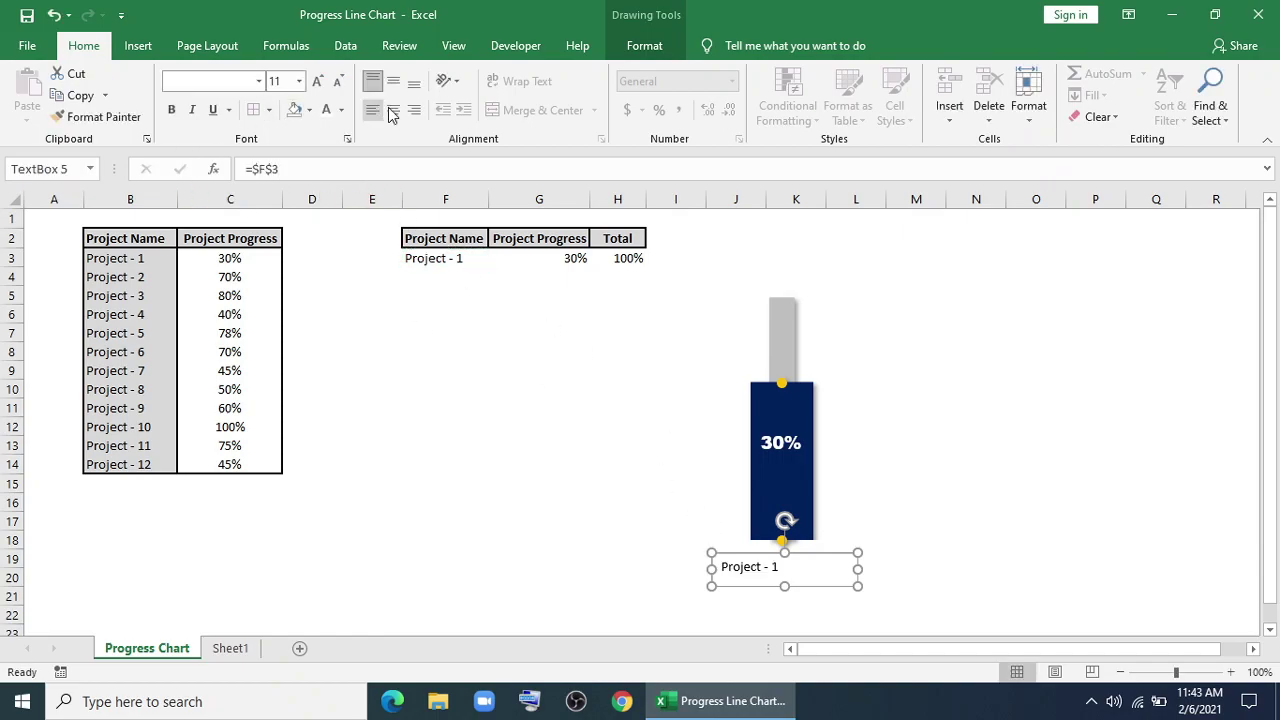
- Format the project name middle-aligned in dark-blue Arial Black at a larger size
click(391, 86)
click(342, 110)
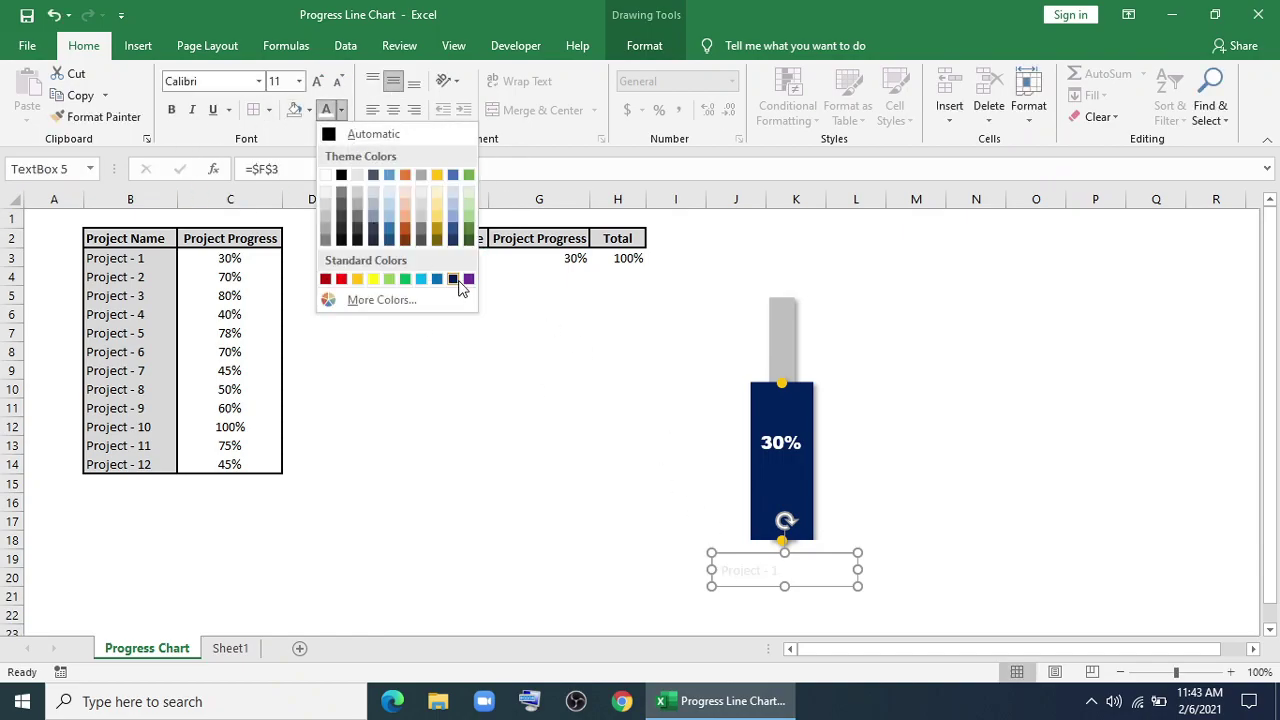
click(456, 286)
click(258, 81)
scroll(243, 171, up, 10)
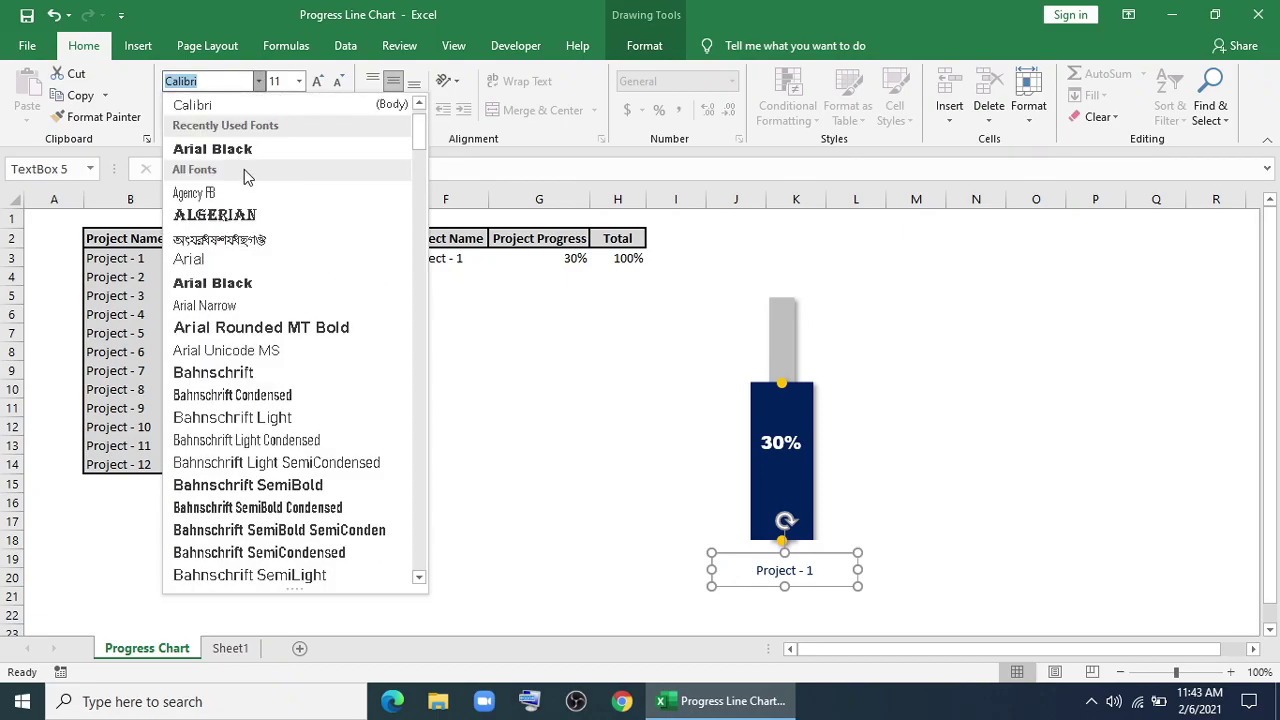
click(212, 209)
click(317, 81)
click(317, 81)
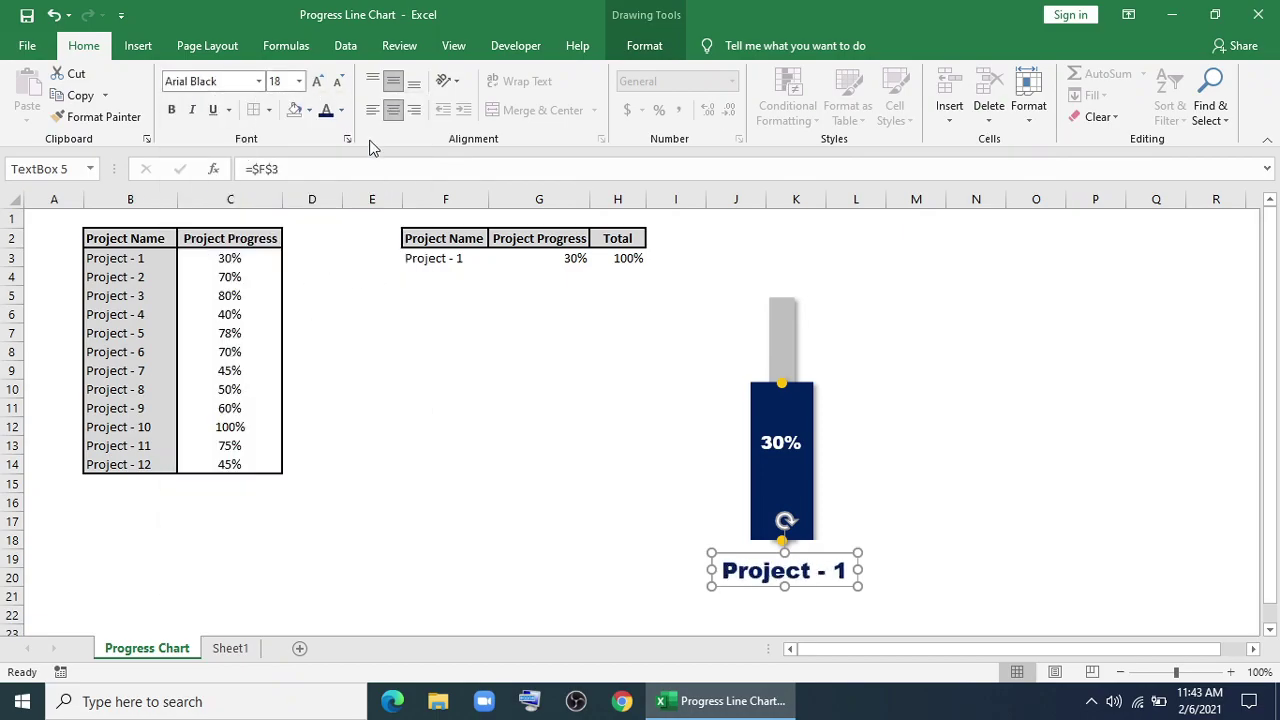
- Switch F3 through Project - 2, 8, 10 and 11 via its dropdown, ending on Project - 12
click(458, 256)
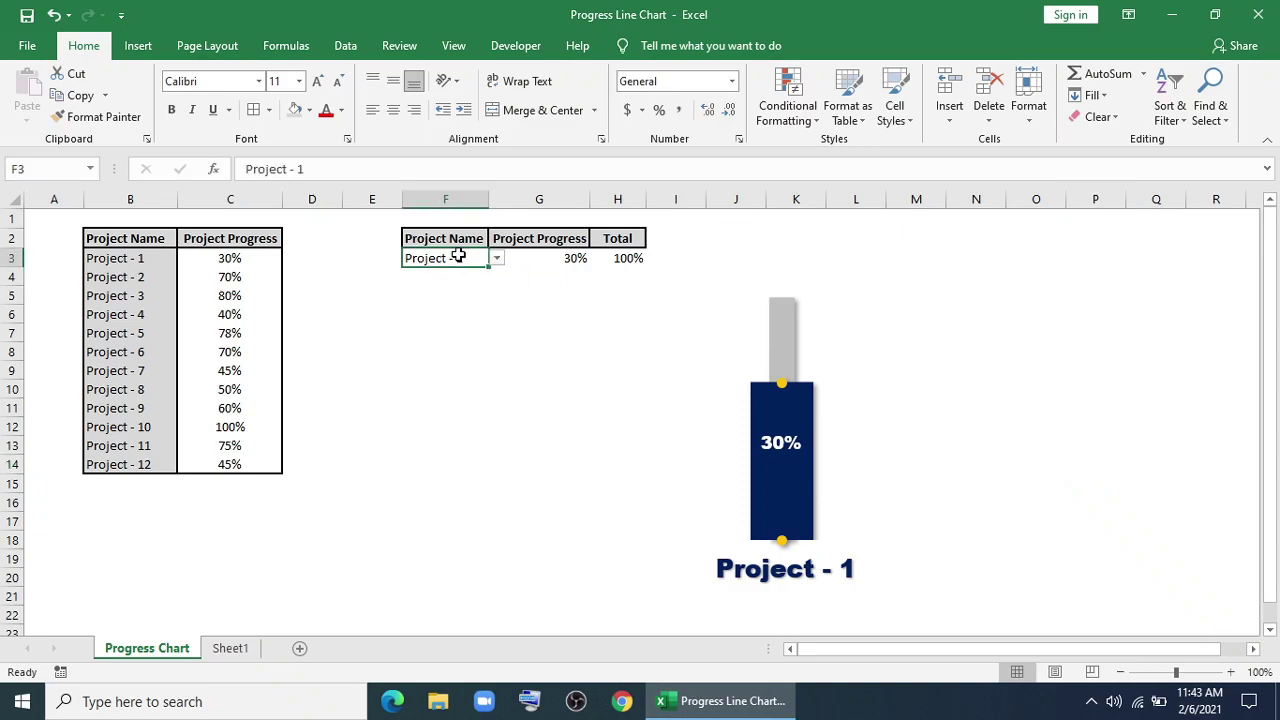
click(497, 260)
click(467, 284)
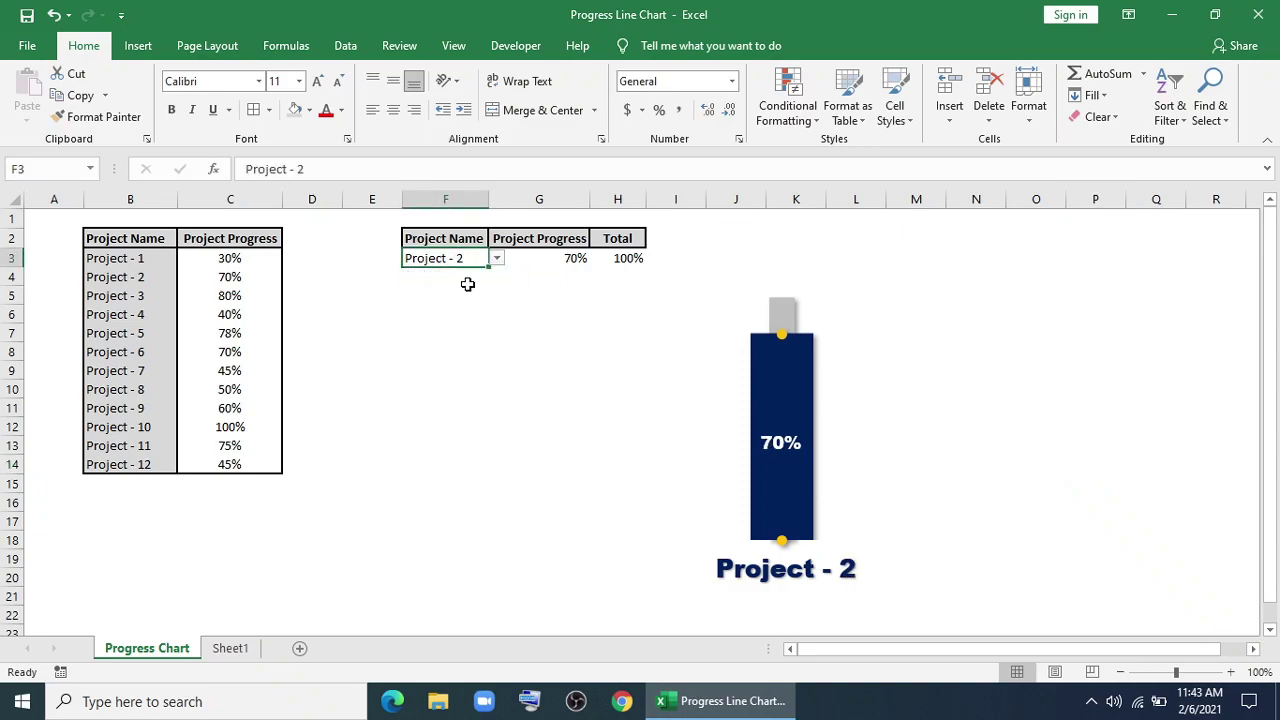
click(497, 258)
click(461, 310)
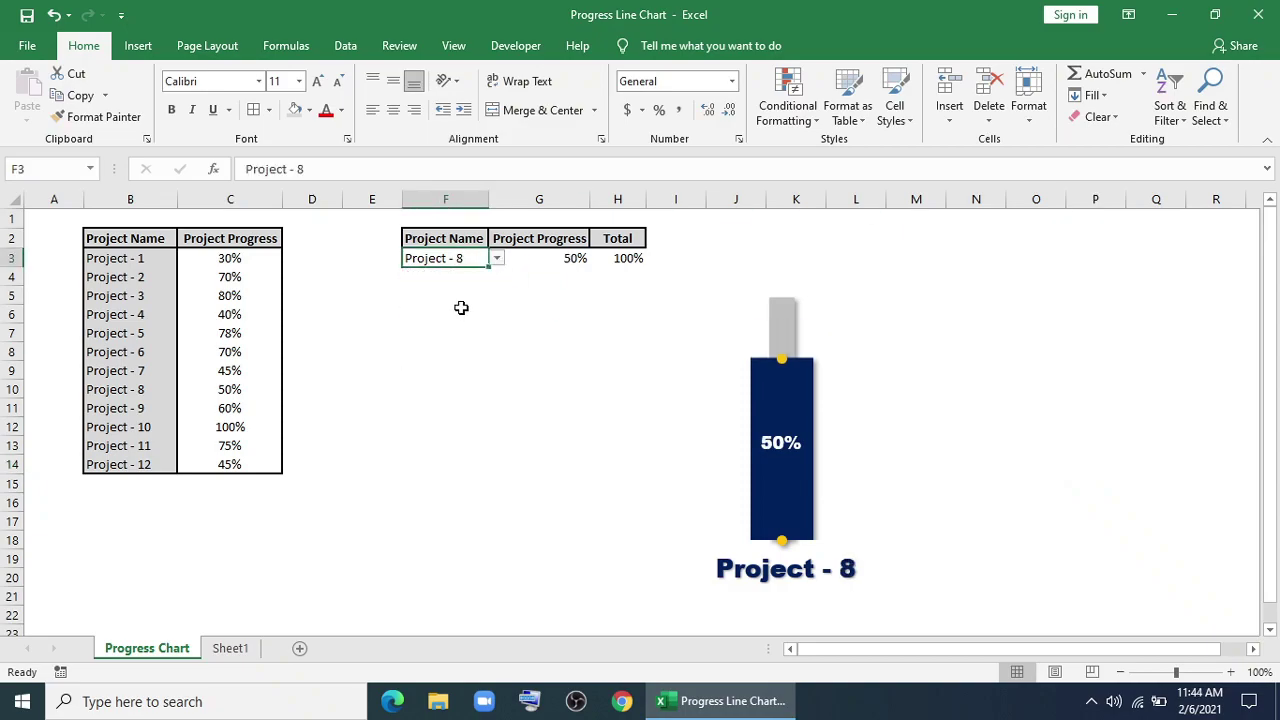
click(497, 259)
click(457, 334)
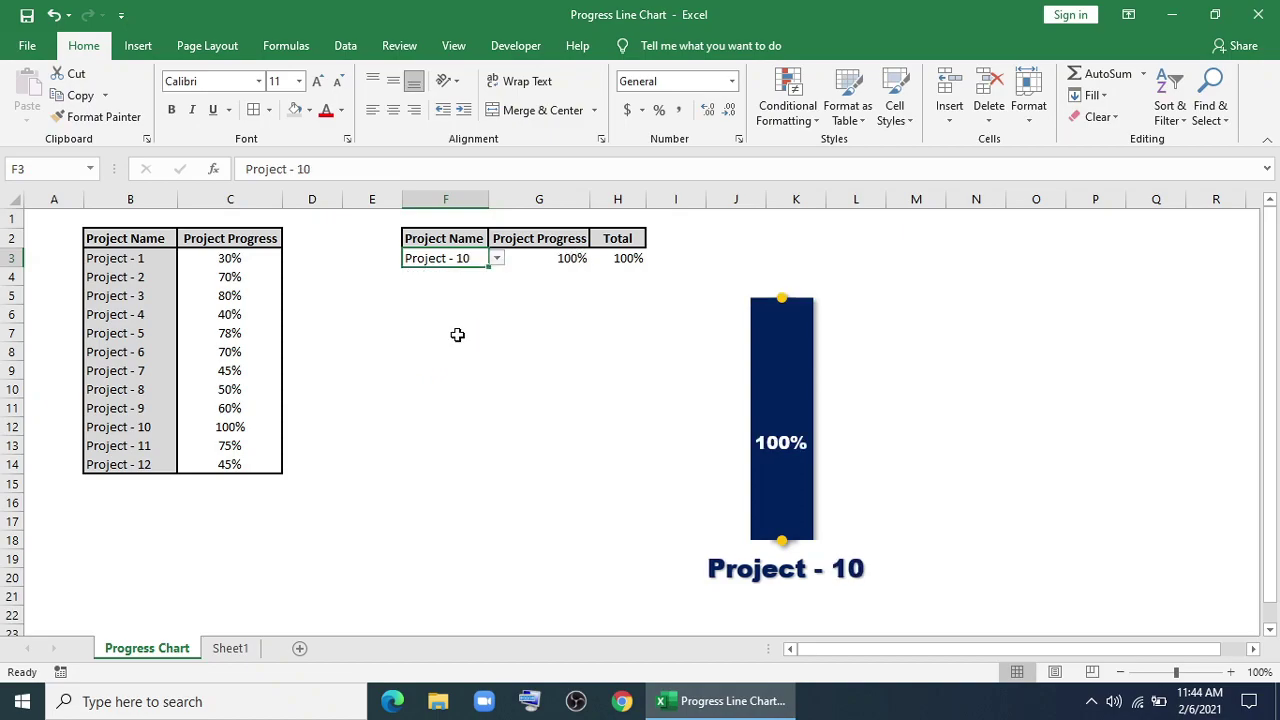
click(497, 259)
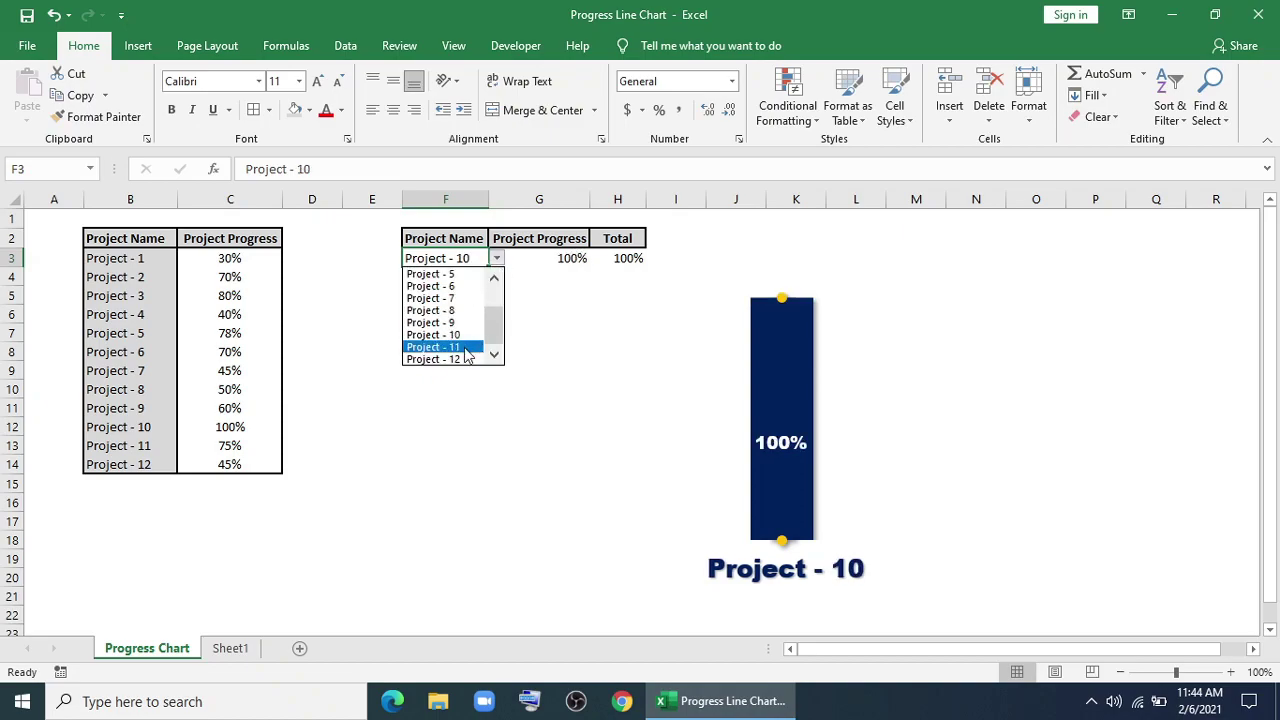
click(464, 345)
click(496, 260)
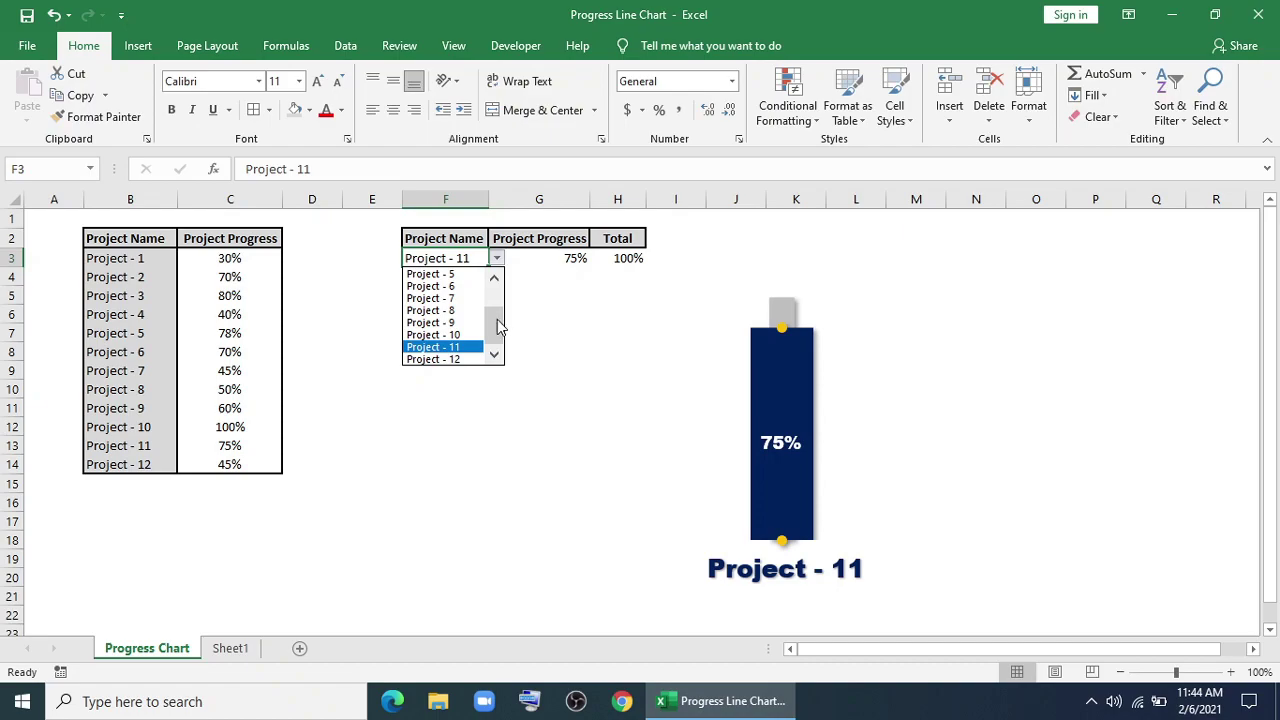
click(462, 358)
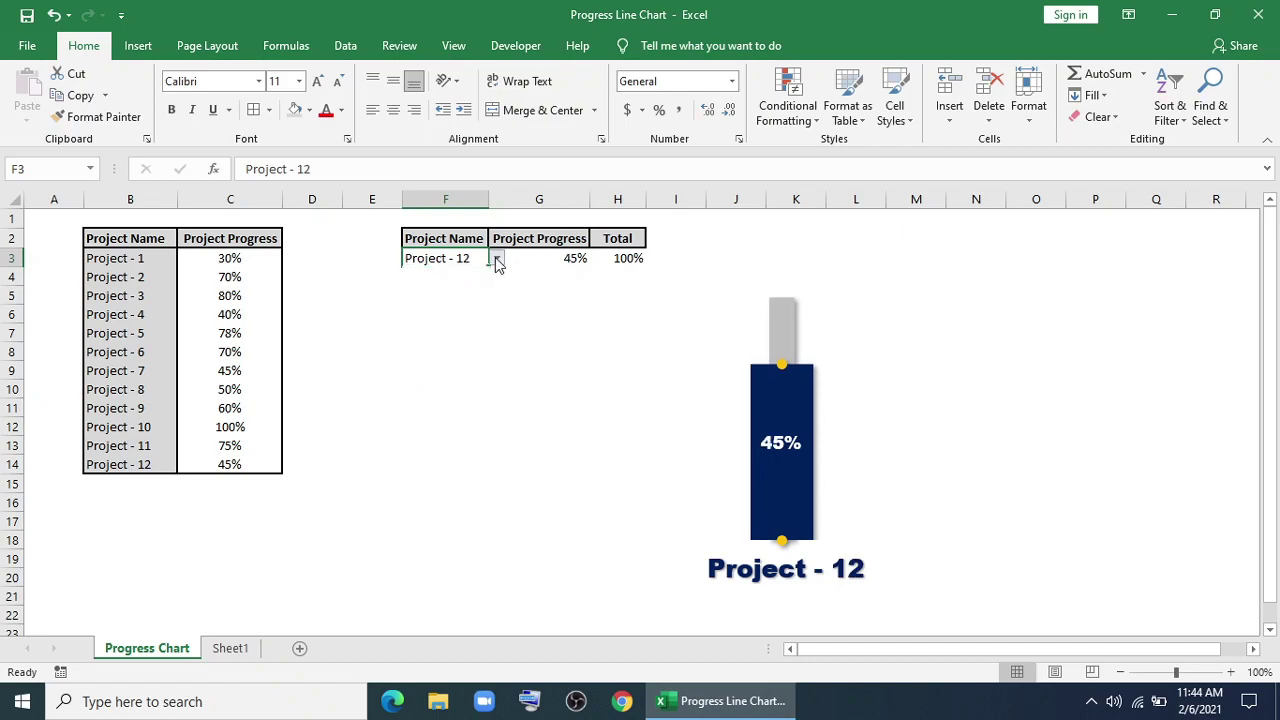